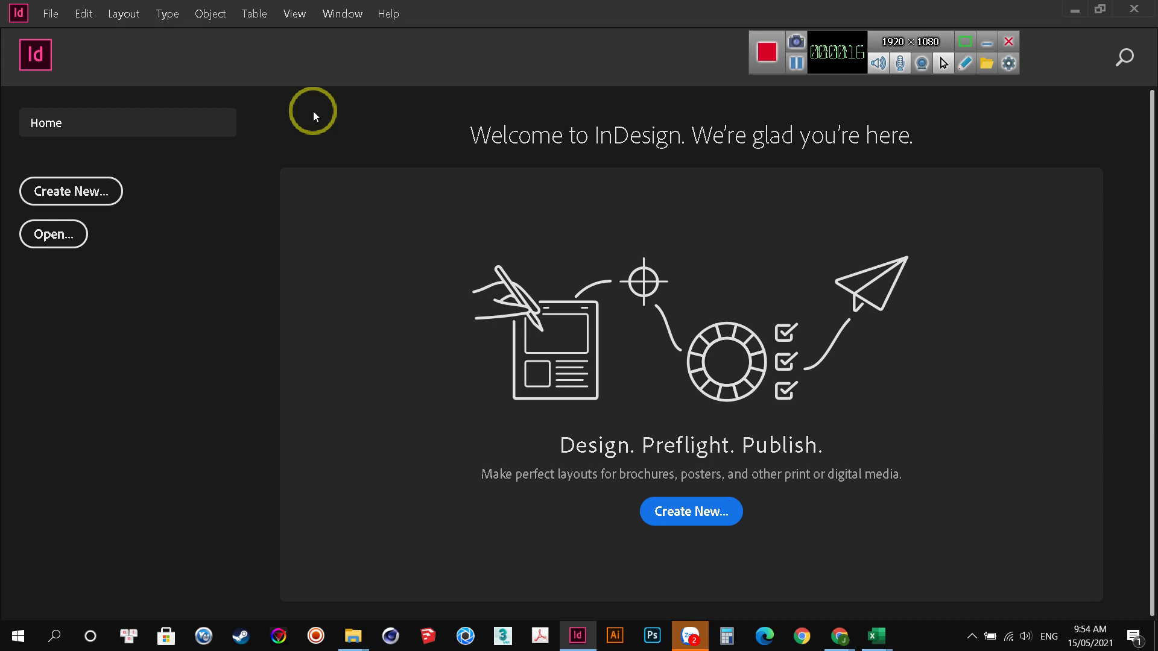
Create a new print document from the A4 preset with 1 page and facing pages
{"action": "left_click", "coordinate": [51, 16]}
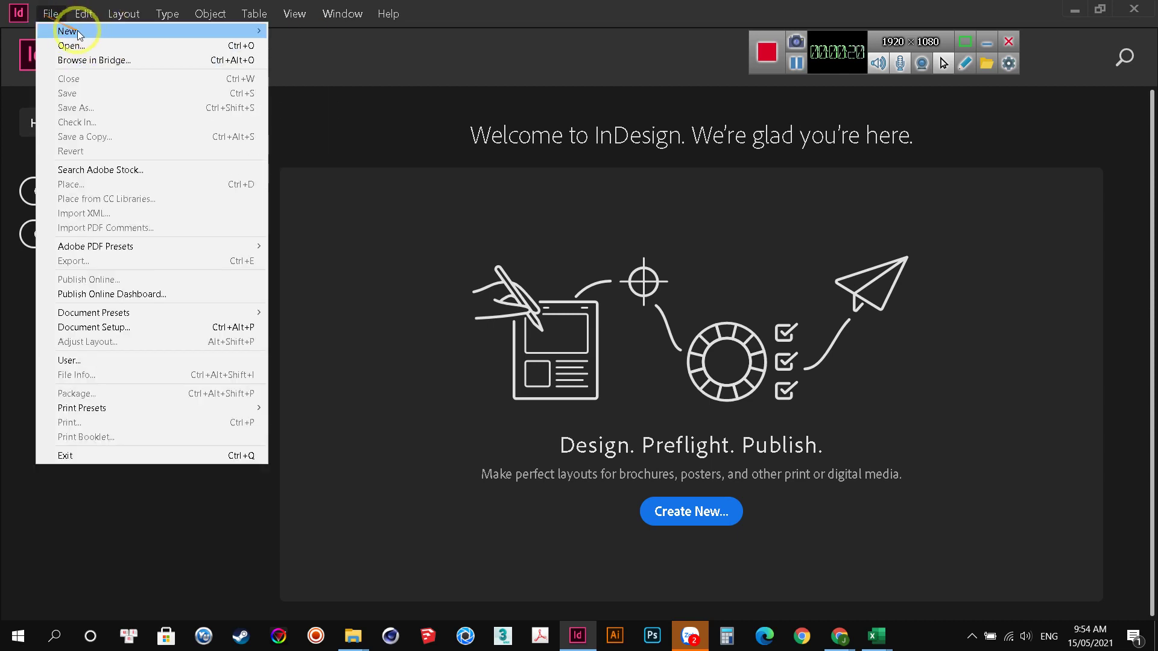
{"action": "mouse_move", "coordinate": [79, 35]}
{"action": "left_click", "coordinate": [287, 31]}
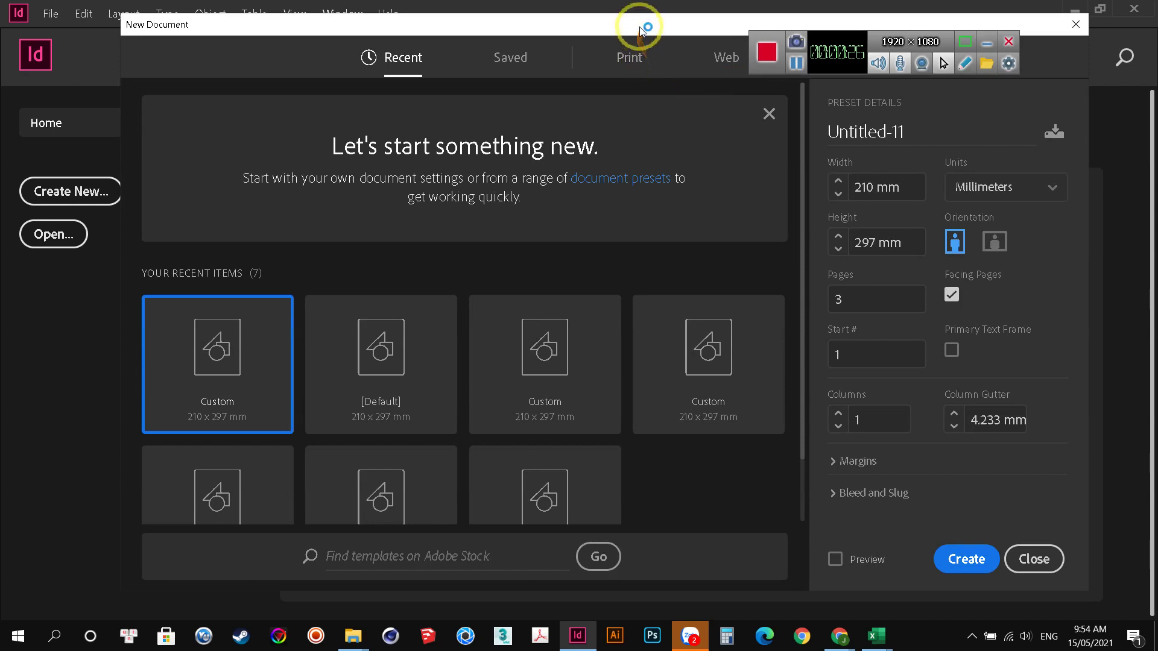
{"action": "left_click", "coordinate": [629, 65]}
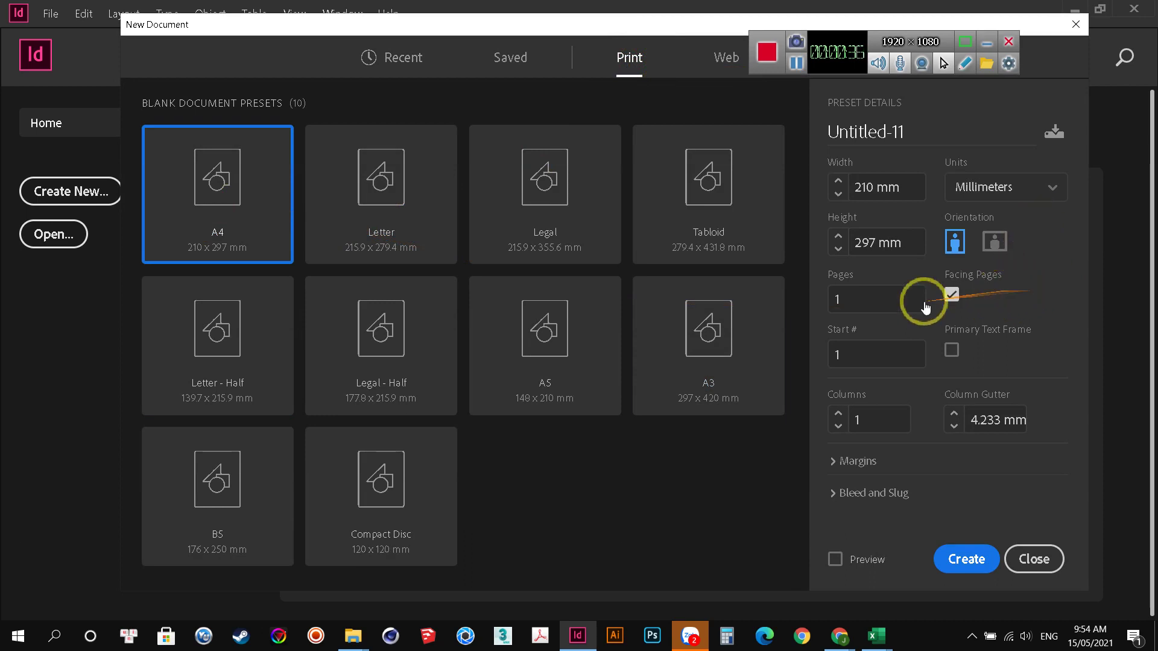
{"action": "left_click", "coordinate": [850, 296]}
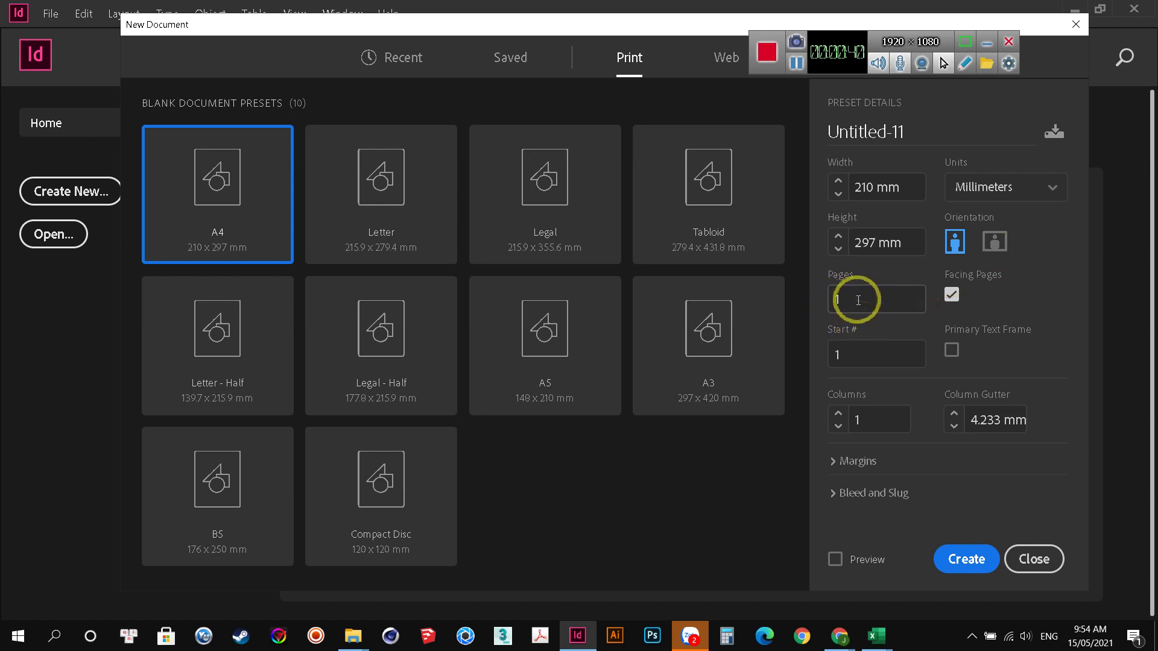
{"action": "left_click", "coordinate": [965, 560]}
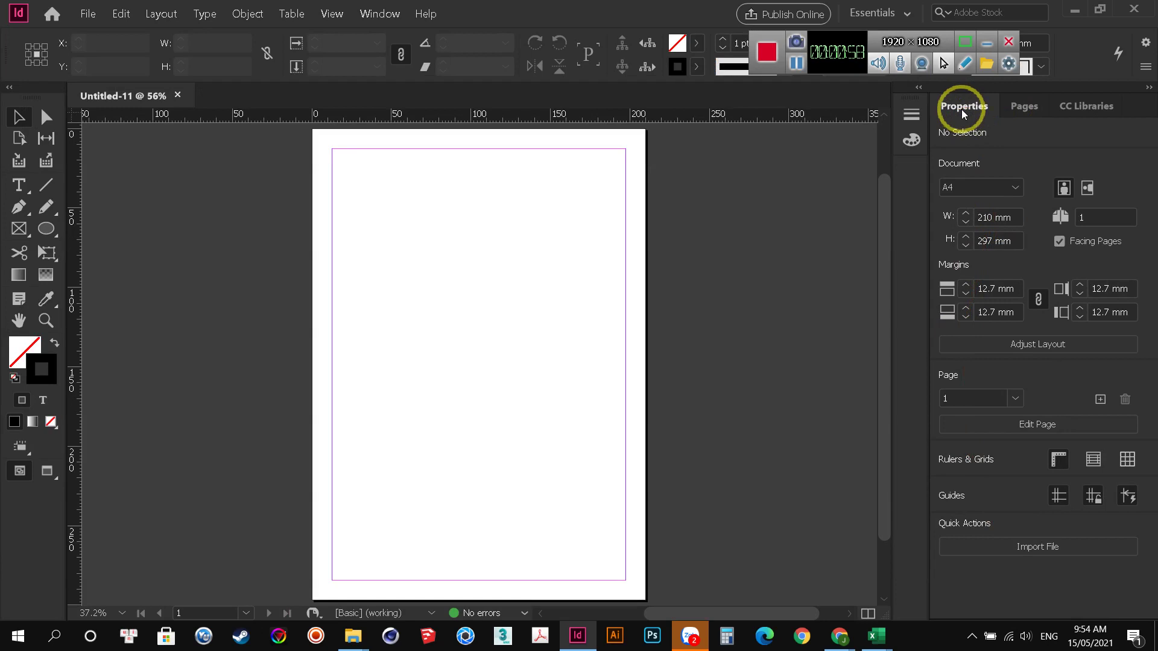
Insert 2 pages after page 1 using A-Master
{"action": "left_click", "coordinate": [1025, 106]}
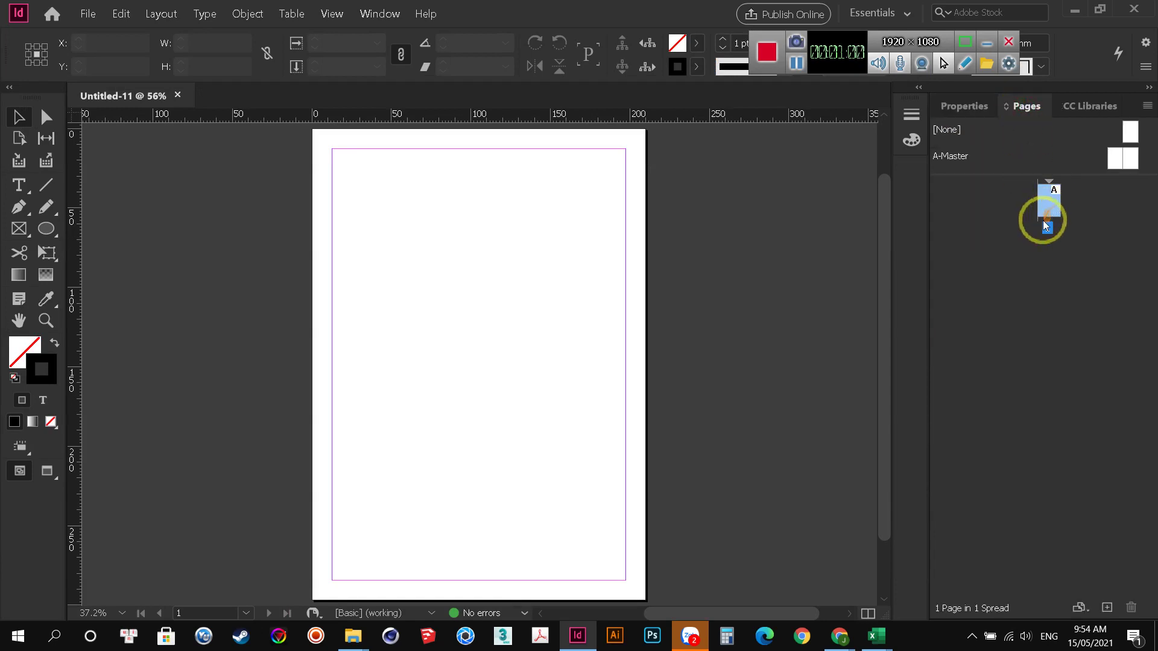
{"action": "left_click_drag", "start_coordinate": [1046, 226], "coordinate": [1046, 212]}
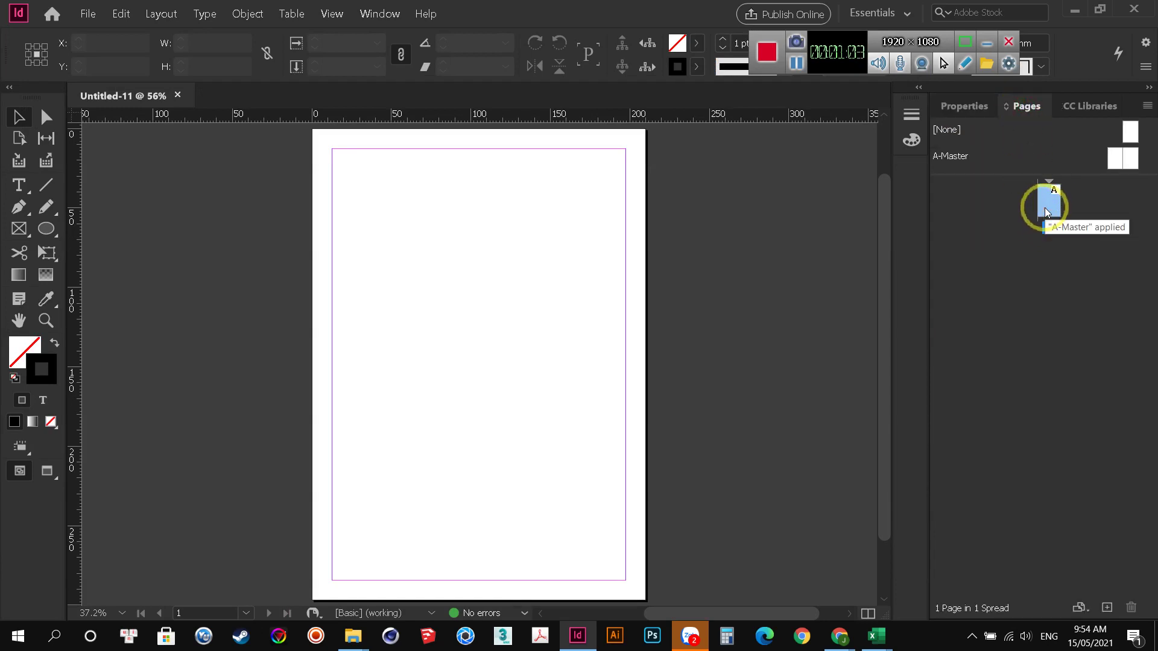
{"action": "right_click", "coordinate": [984, 255]}
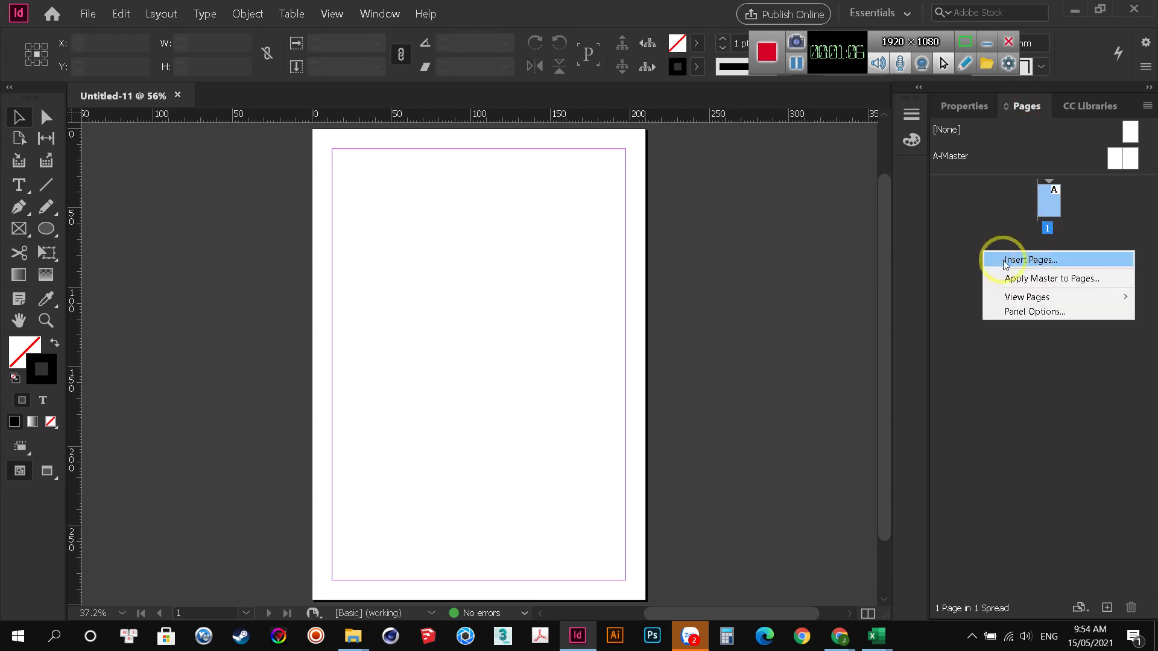
{"action": "right_click", "coordinate": [961, 237]}
{"action": "left_click", "coordinate": [989, 250]}
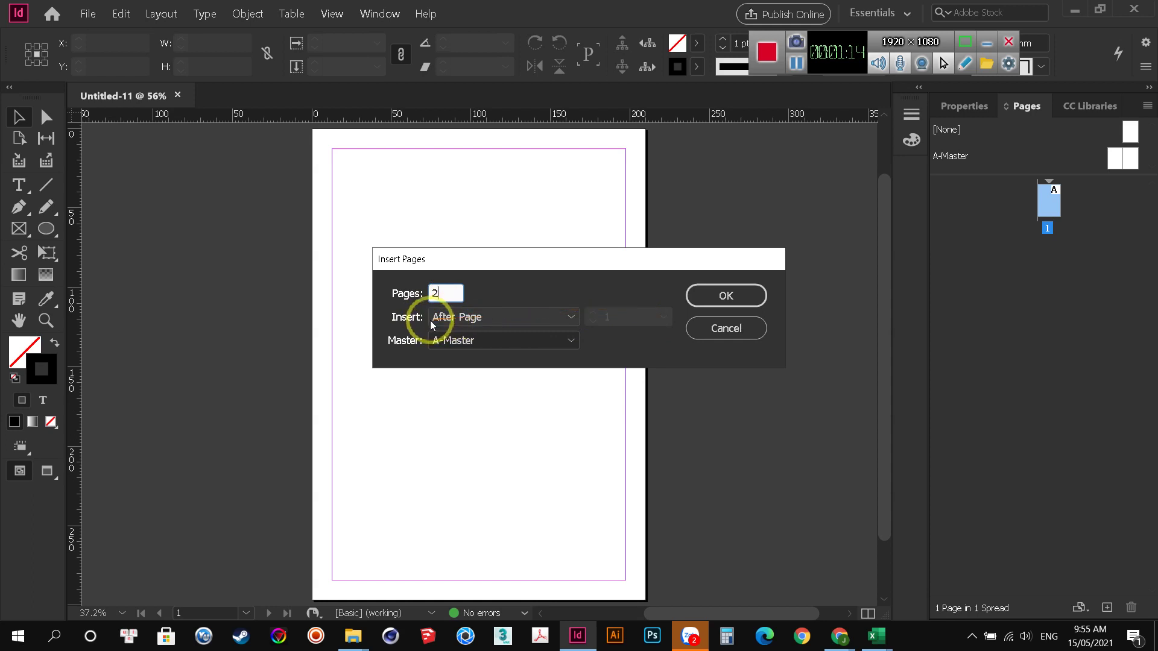
{"action": "left_click", "coordinate": [727, 297]}
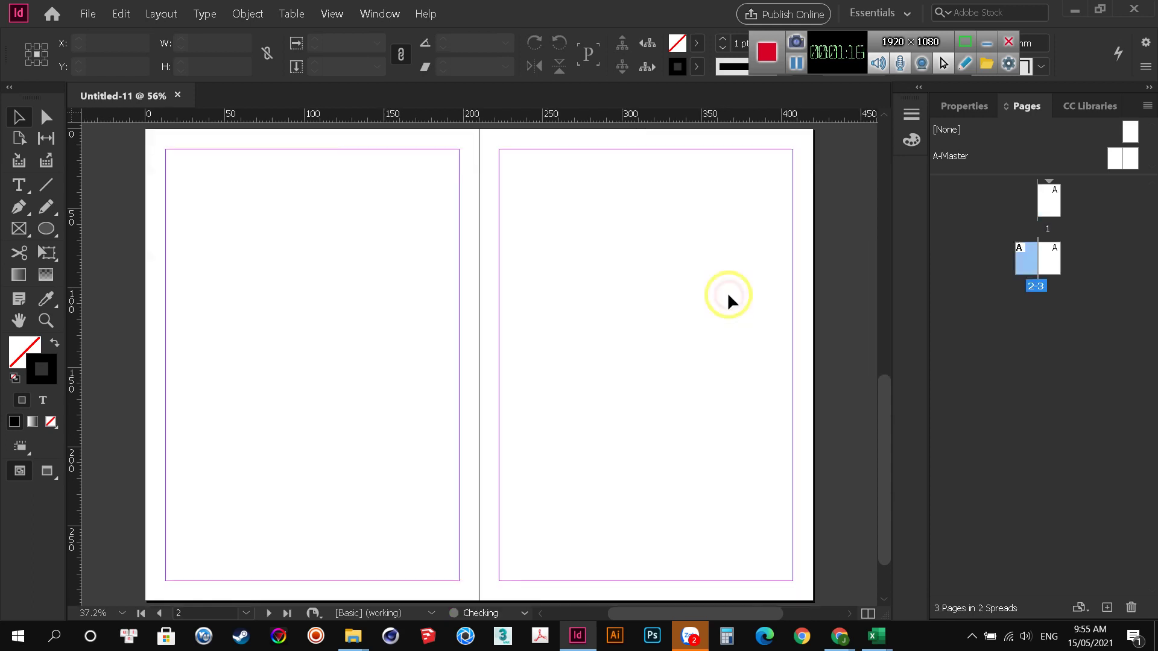
View page 1 and the spread of pages 2 and 3 in turn
{"action": "left_click", "coordinate": [1037, 266]}
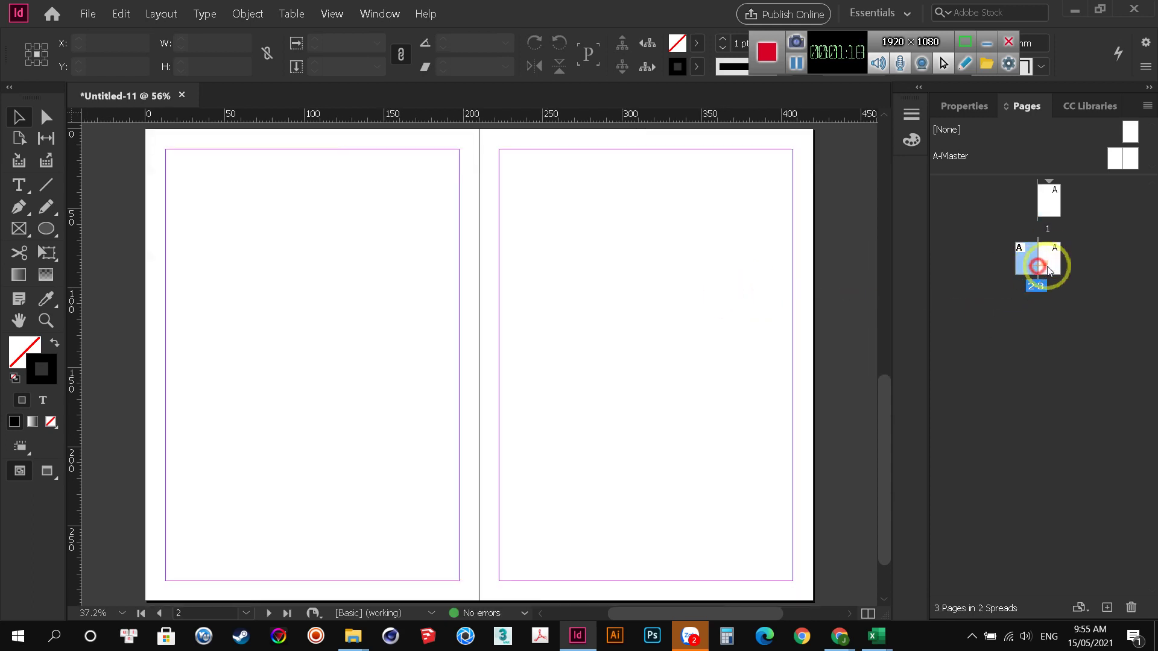
{"action": "left_click", "coordinate": [1041, 210]}
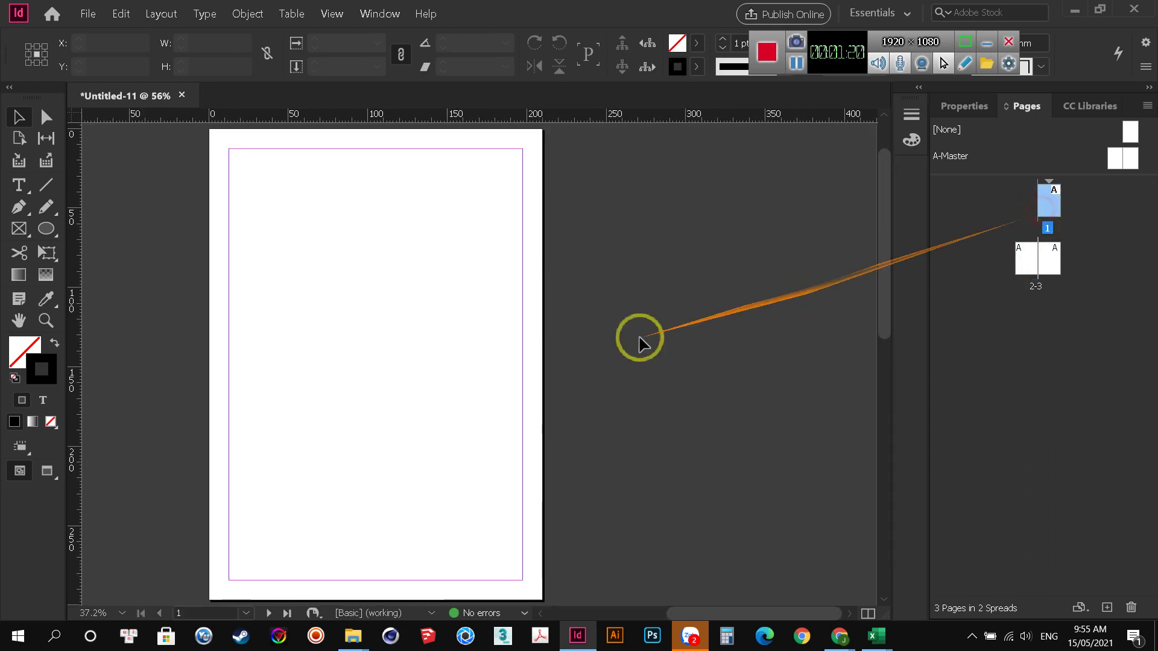
{"action": "left_click", "coordinate": [1023, 265]}
{"action": "double_click", "coordinate": [1023, 266]}
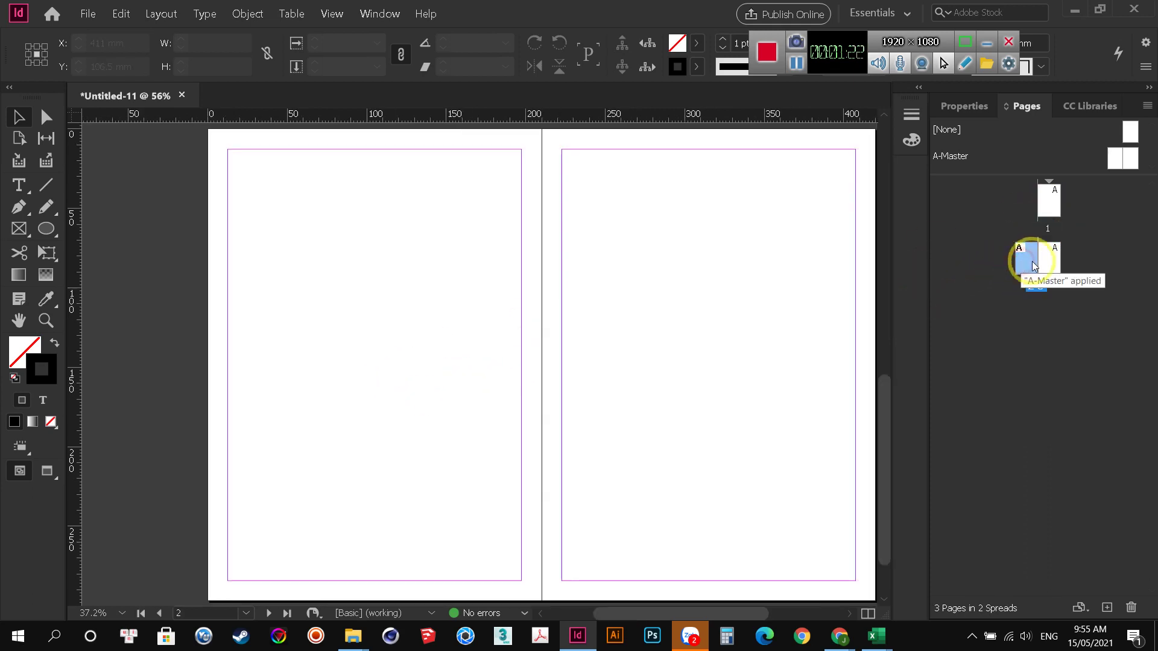
{"action": "left_click", "coordinate": [1046, 259]}
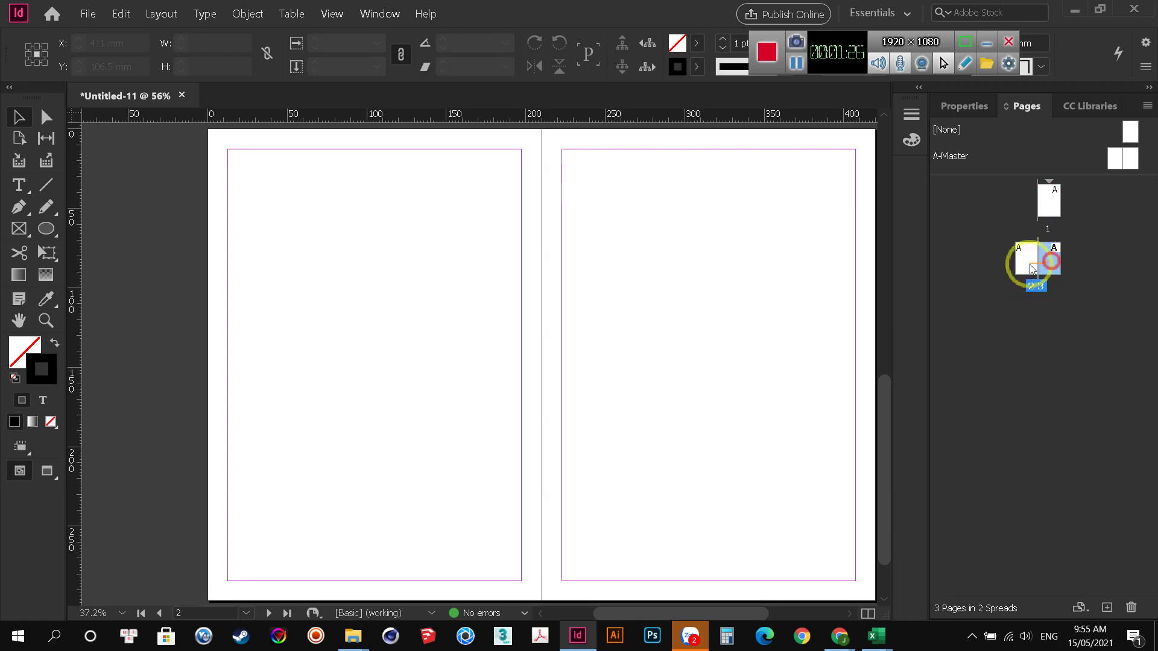
Set the inside margin of page 2 to 15 mm
{"action": "left_click", "coordinate": [1025, 261]}
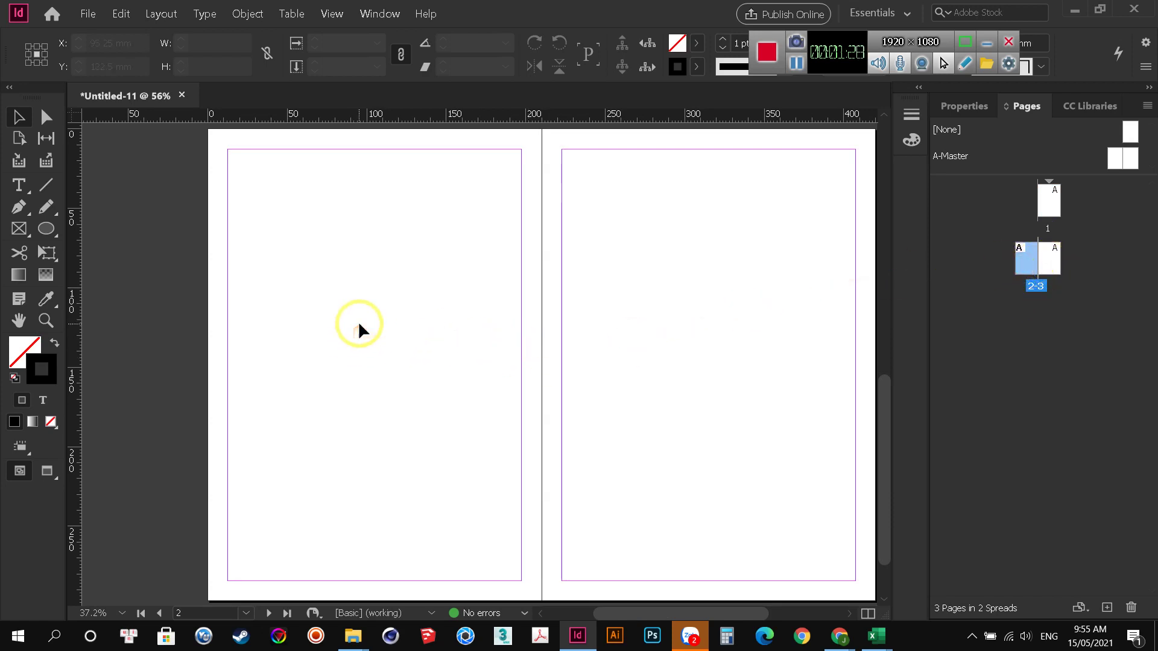
{"action": "key", "text": "ctrl+minus"}
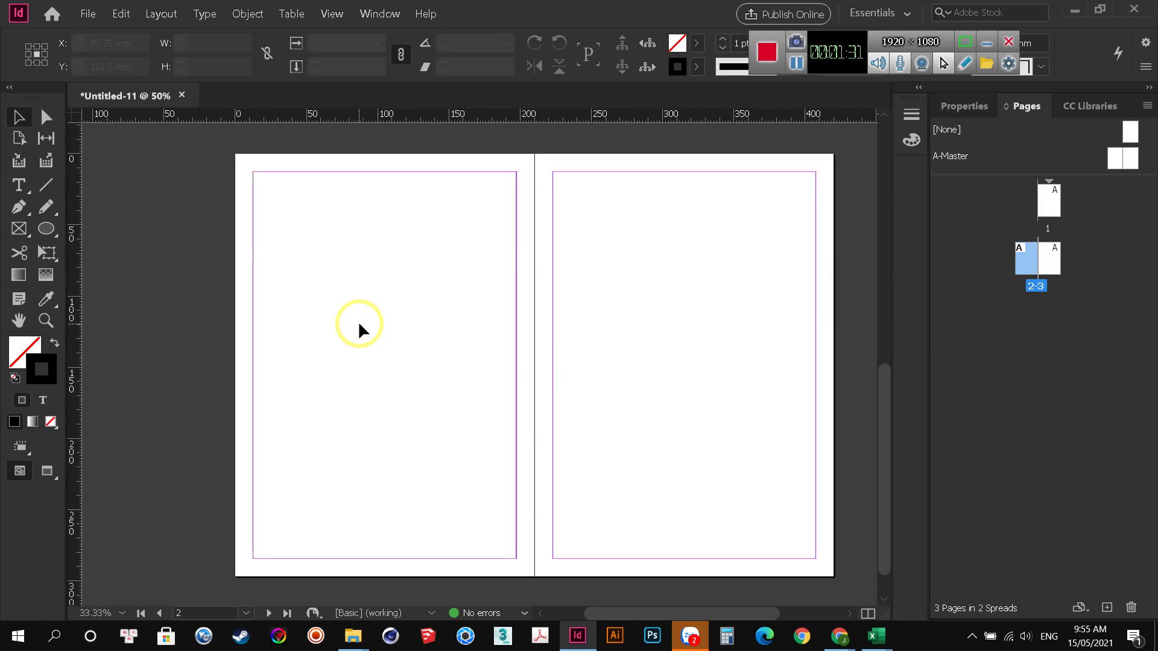
{"action": "left_click_drag", "start_coordinate": [444, 328], "coordinate": [390, 333]}
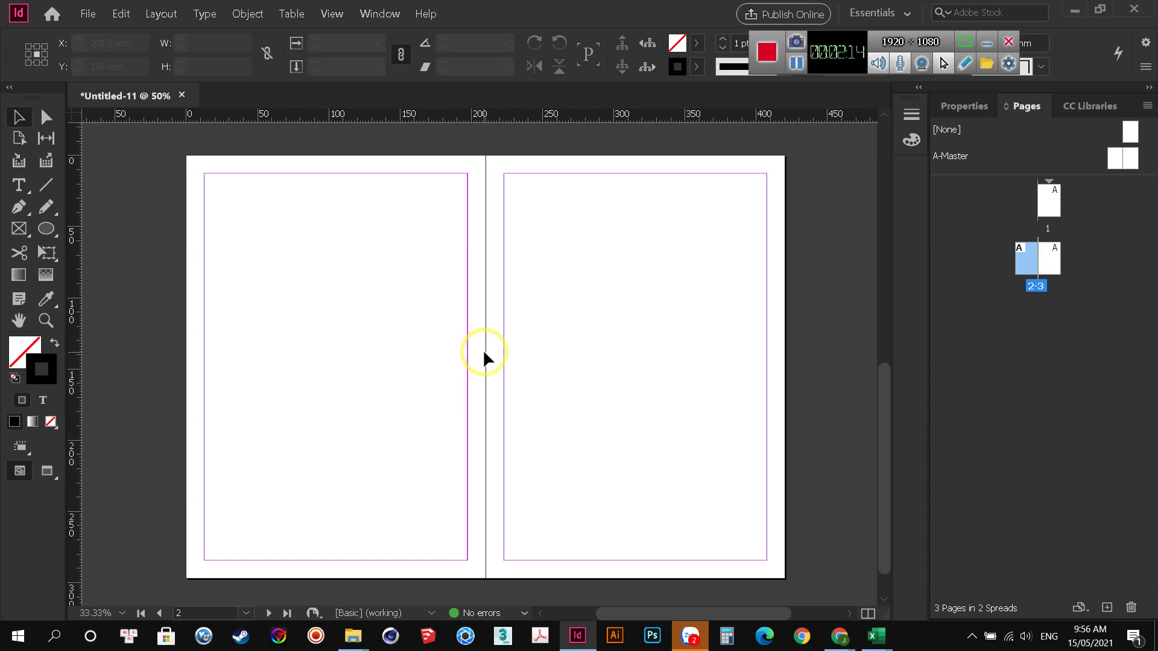
{"action": "left_click", "coordinate": [160, 14]}
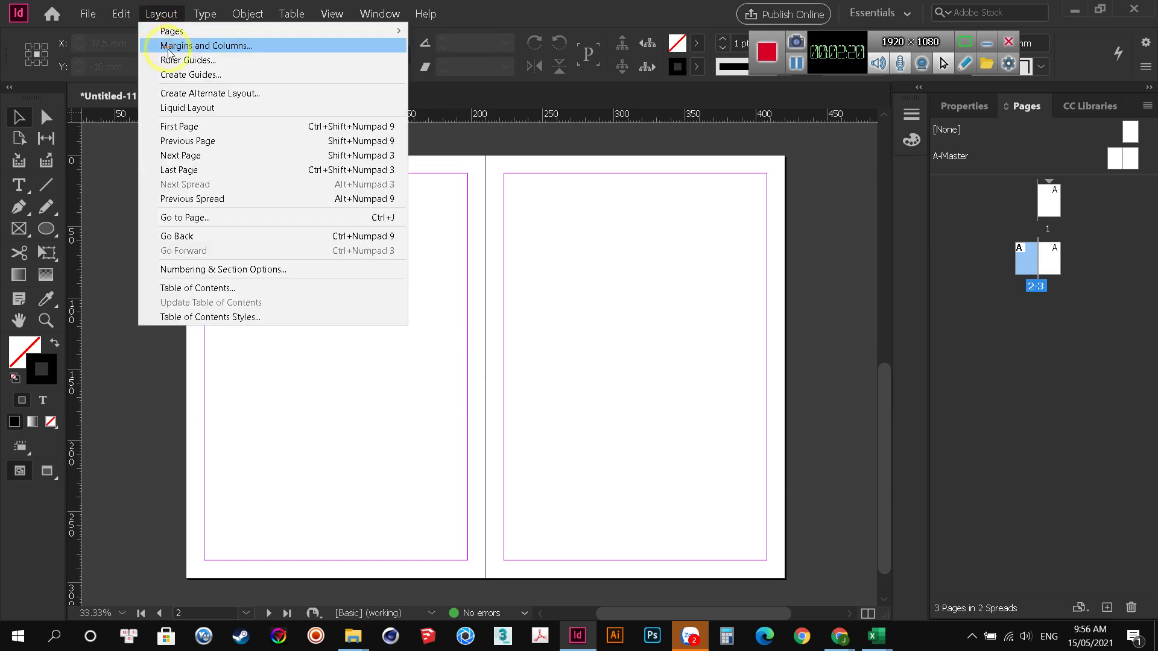
{"action": "left_click", "coordinate": [234, 46]}
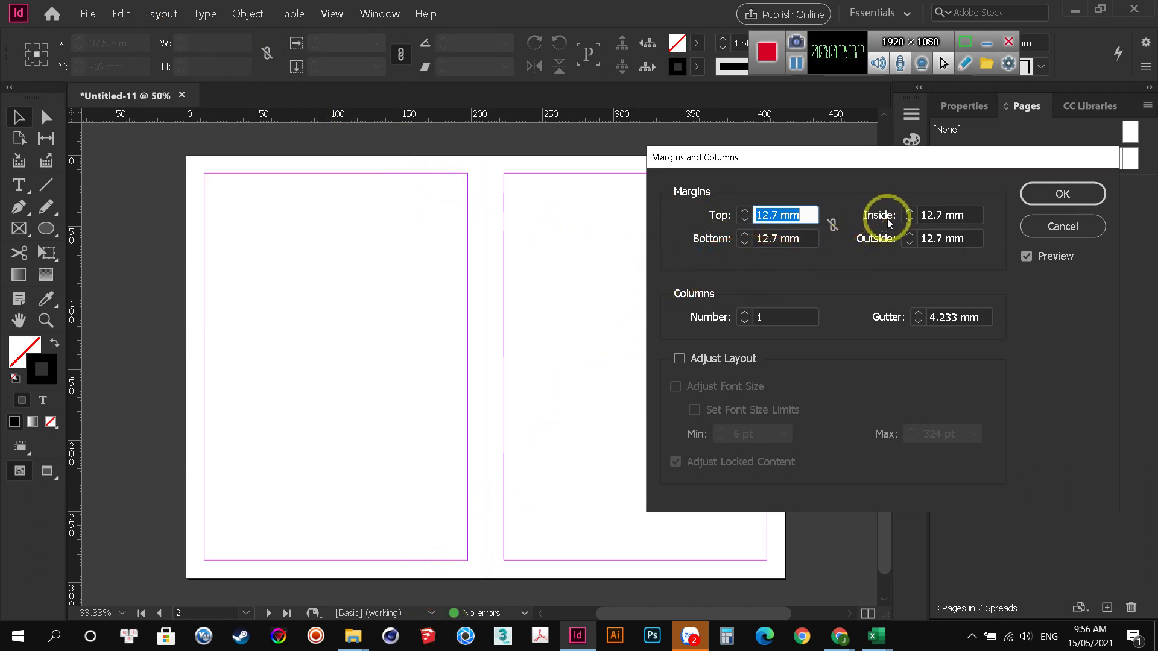
{"action": "left_click_drag", "start_coordinate": [832, 155], "coordinate": [910, 159]}
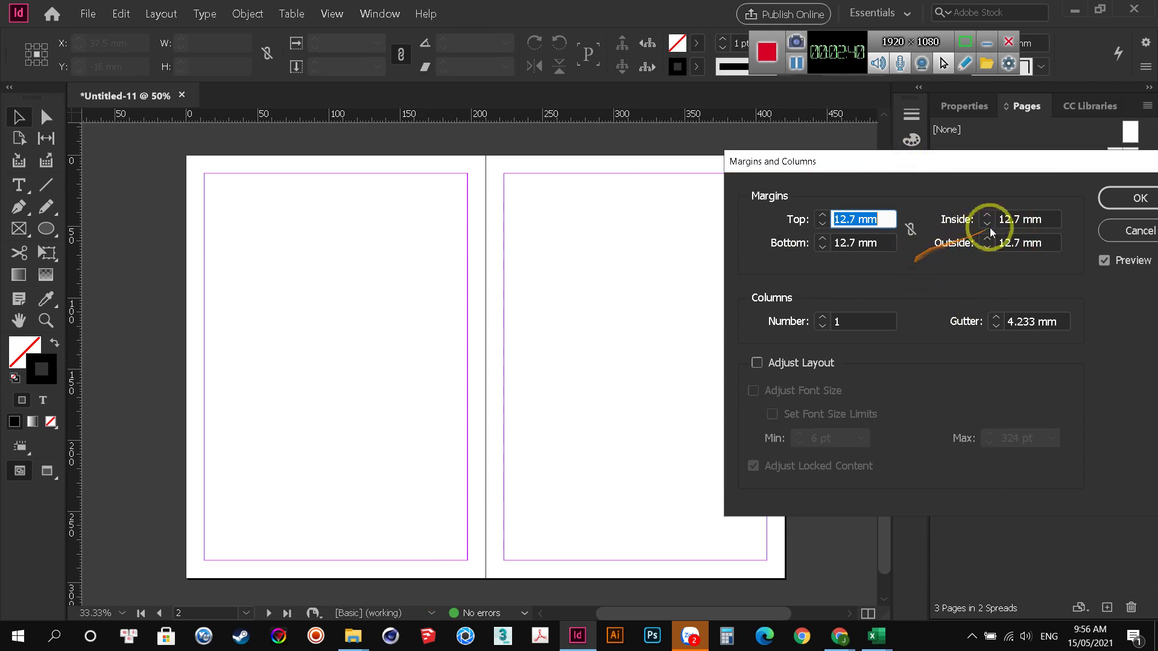
{"action": "left_click_drag", "start_coordinate": [1018, 218], "coordinate": [999, 218]}
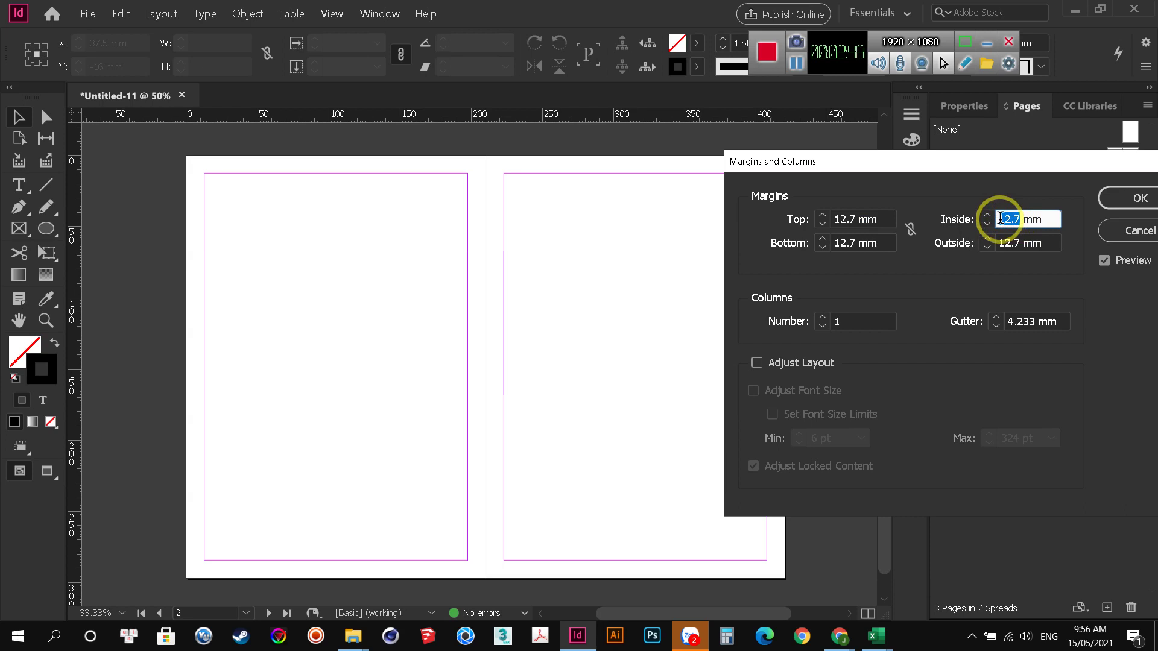
{"action": "left_click_drag", "start_coordinate": [935, 161], "coordinate": [803, 99]}
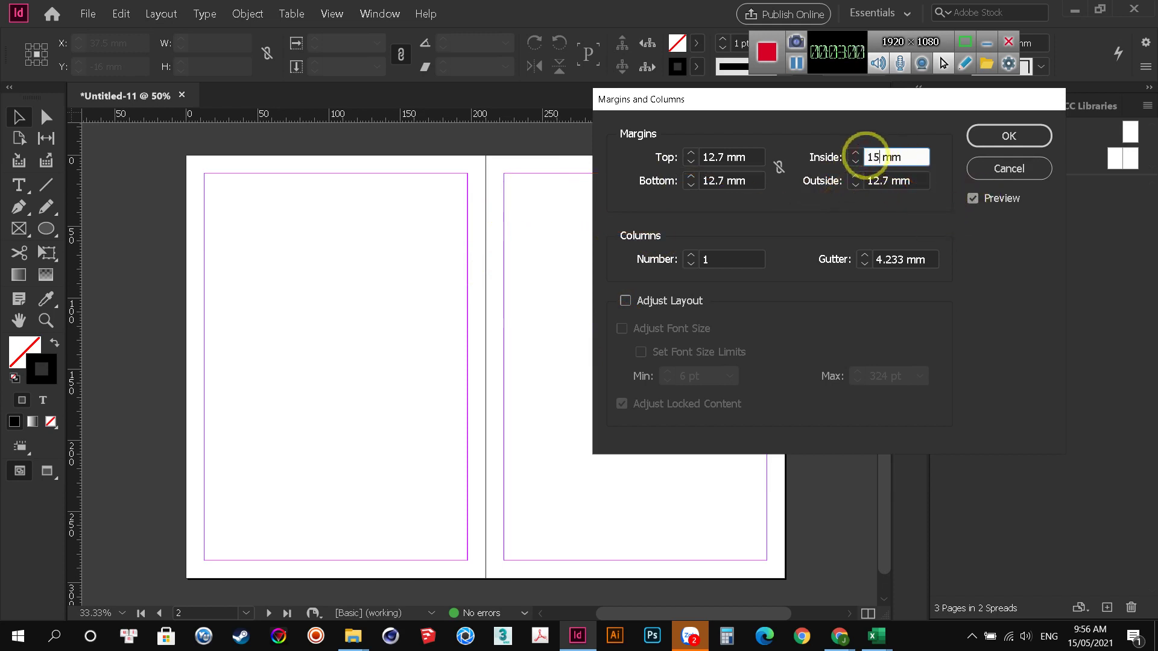
{"action": "key", "text": "Return"}
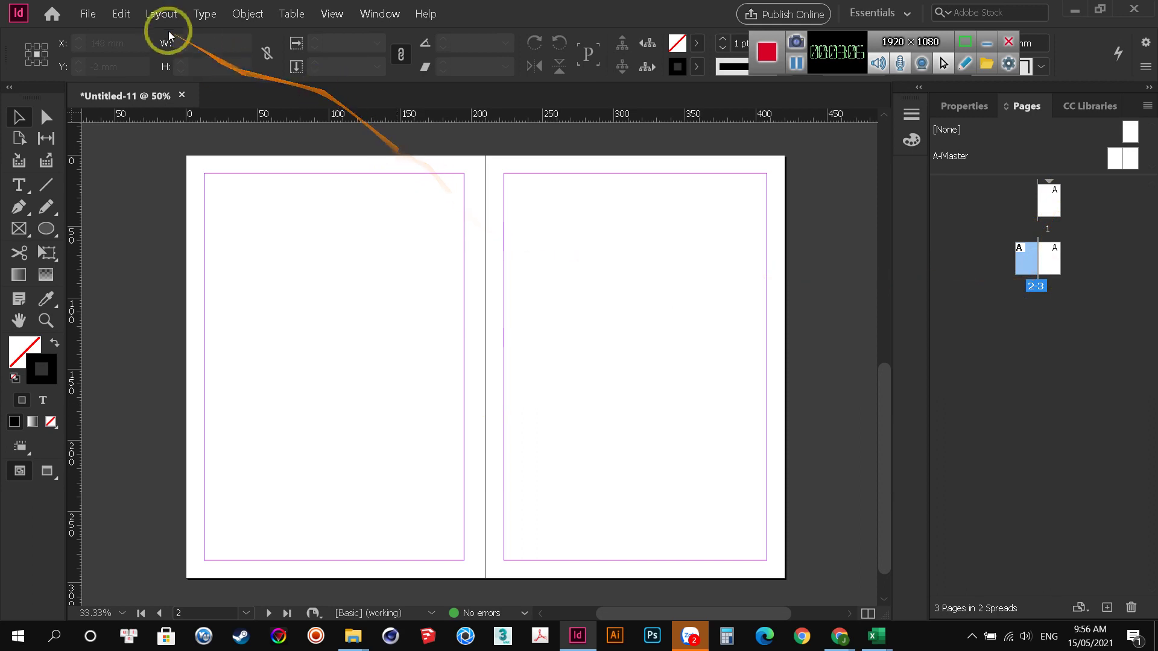
Try setting the outside margin of page 2 to 15 mm
{"action": "left_click", "coordinate": [161, 14]}
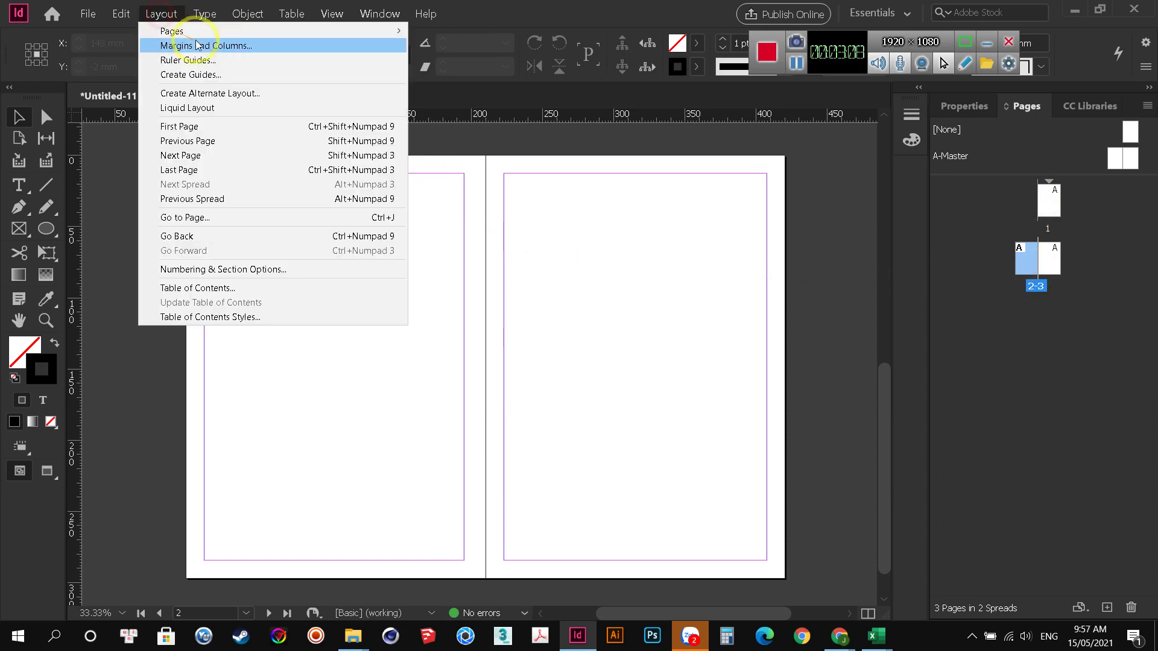
{"action": "left_click", "coordinate": [199, 44]}
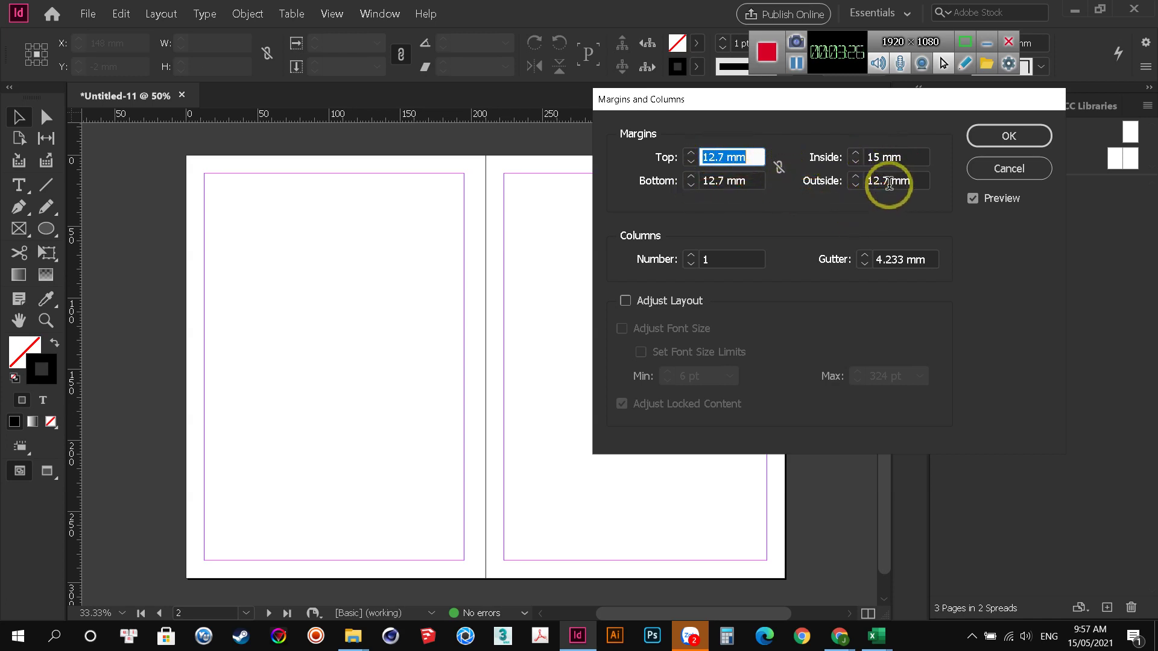
{"action": "left_click_drag", "start_coordinate": [890, 181], "coordinate": [866, 201]}
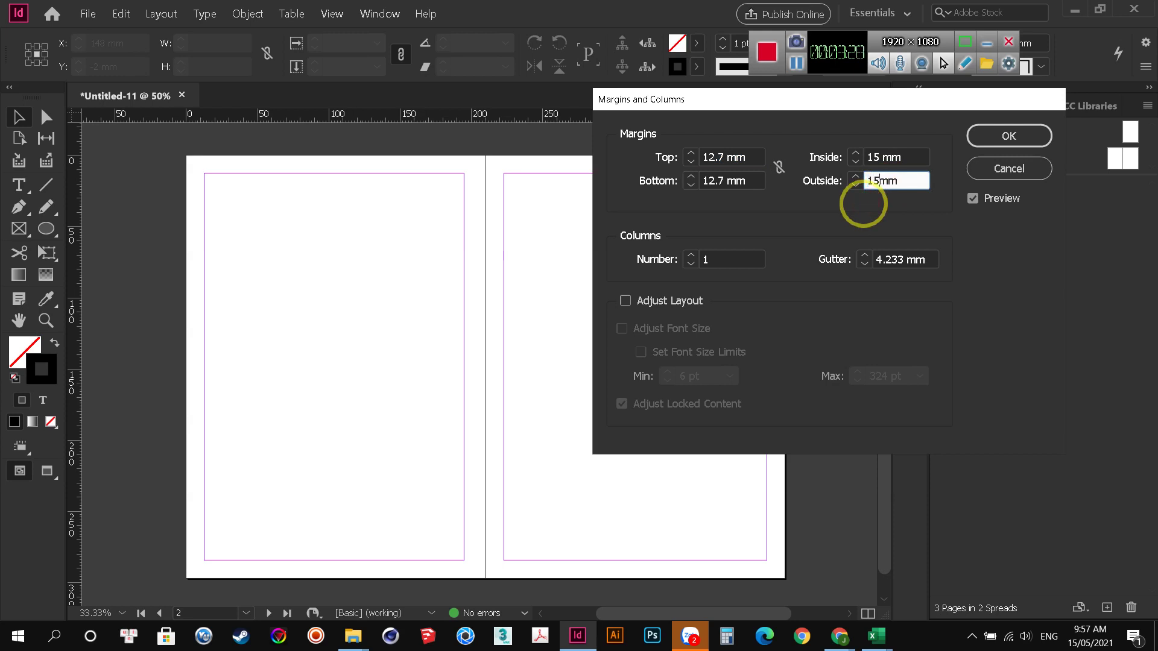
{"action": "type", "text": "15"}
{"action": "key", "text": "Return"}
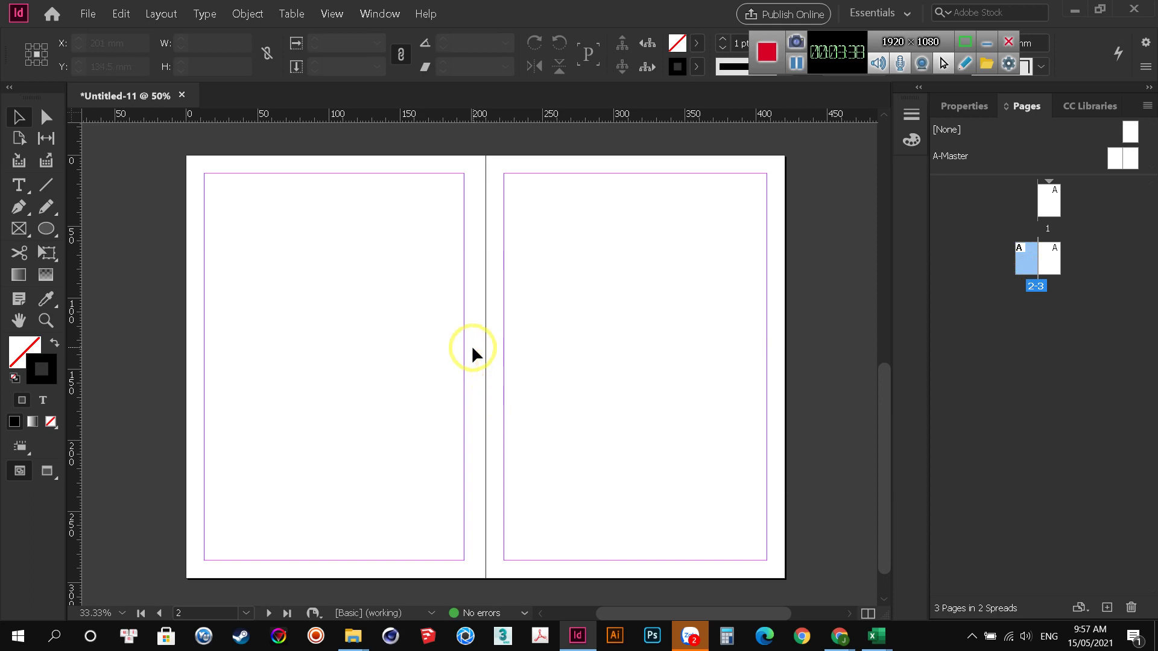
{"action": "left_click", "coordinate": [1049, 255], "text": "shift"}
{"action": "left_click", "coordinate": [1029, 323]}
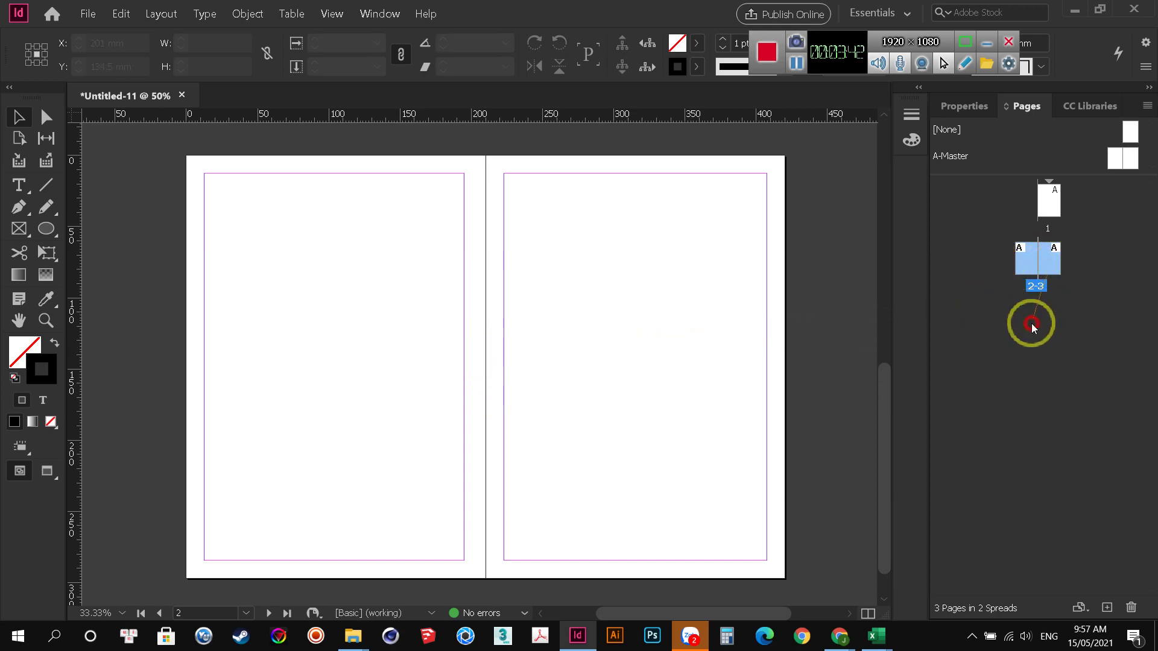
{"action": "left_click", "coordinate": [1029, 261]}
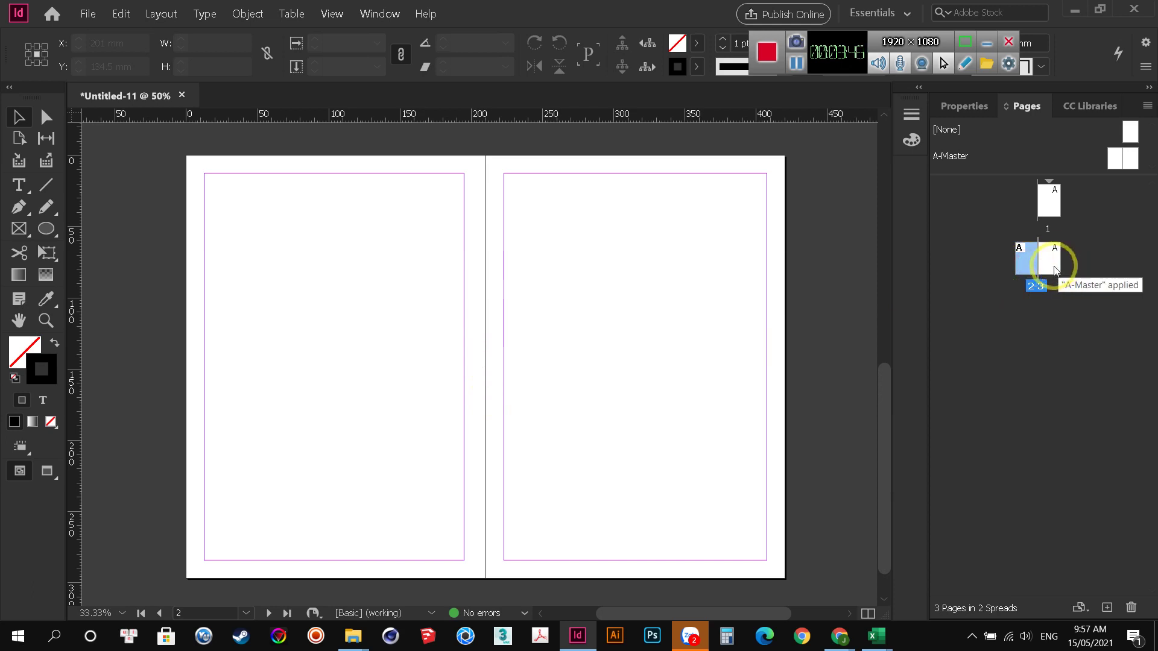
{"action": "left_click", "coordinate": [1054, 266], "text": "shift"}
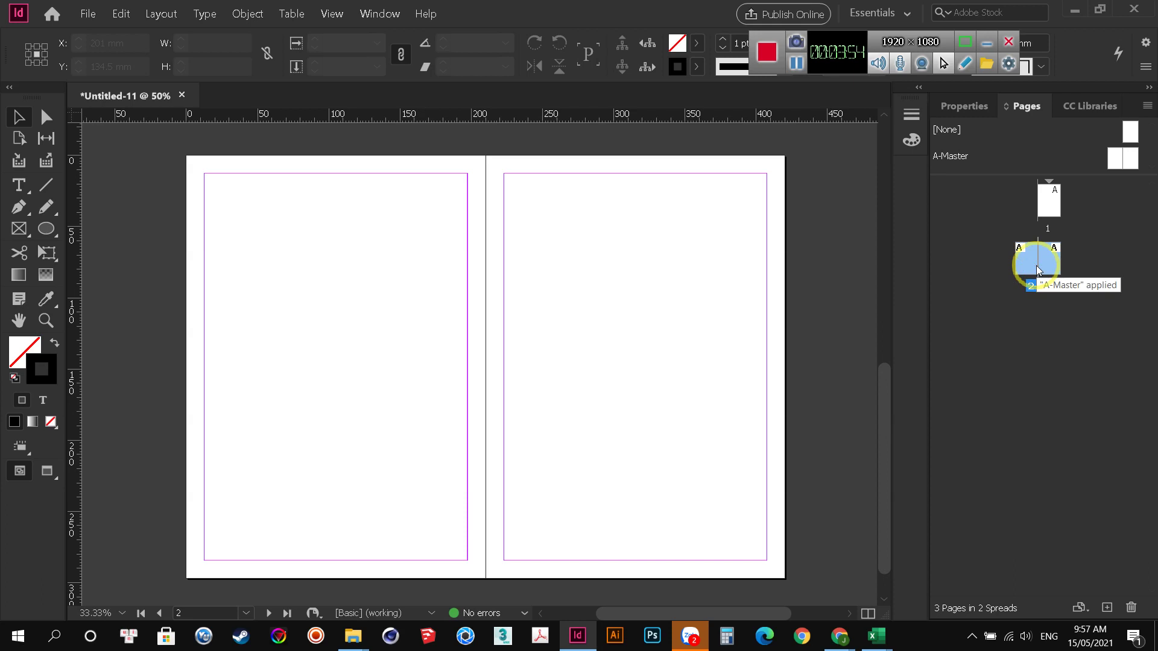
{"action": "left_click", "coordinate": [970, 298]}
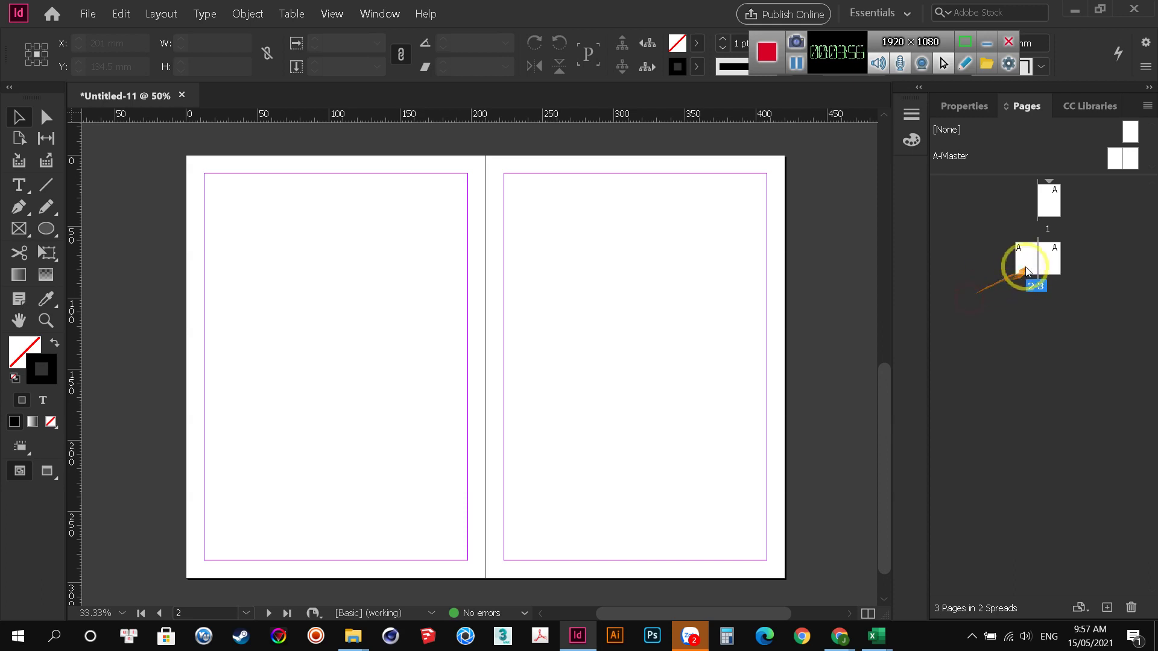
Set the inside margin of both pages 2 and 3 to 15 mm
{"action": "left_click", "coordinate": [1034, 265]}
{"action": "left_click", "coordinate": [1048, 270], "text": "shift"}
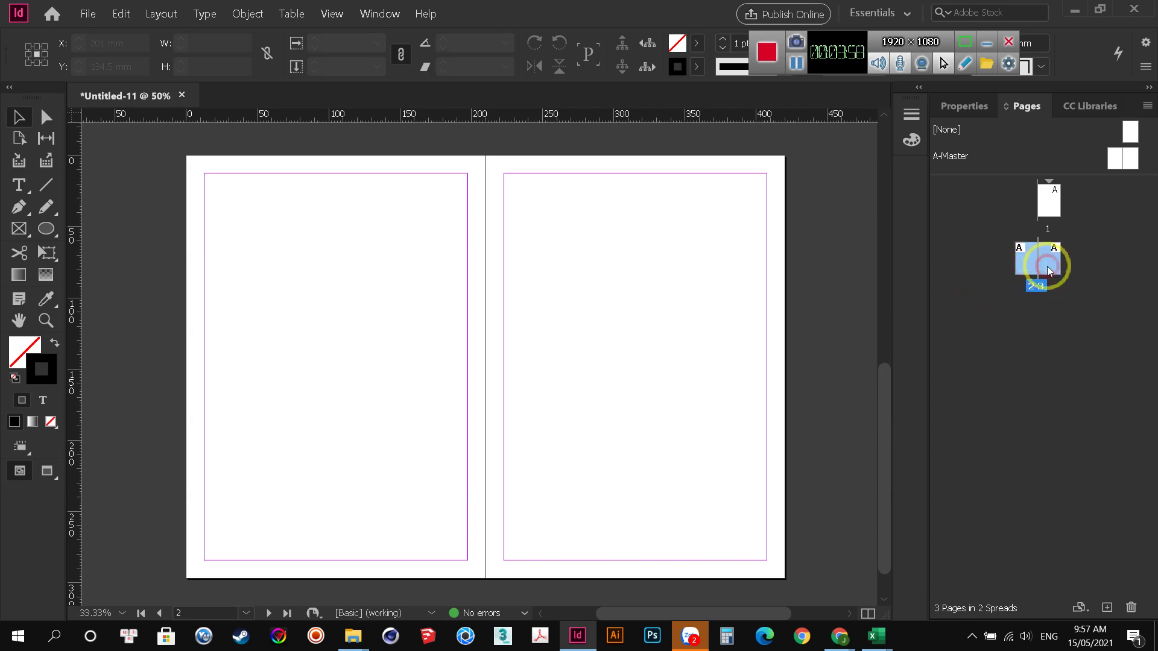
{"action": "left_click", "coordinate": [161, 13]}
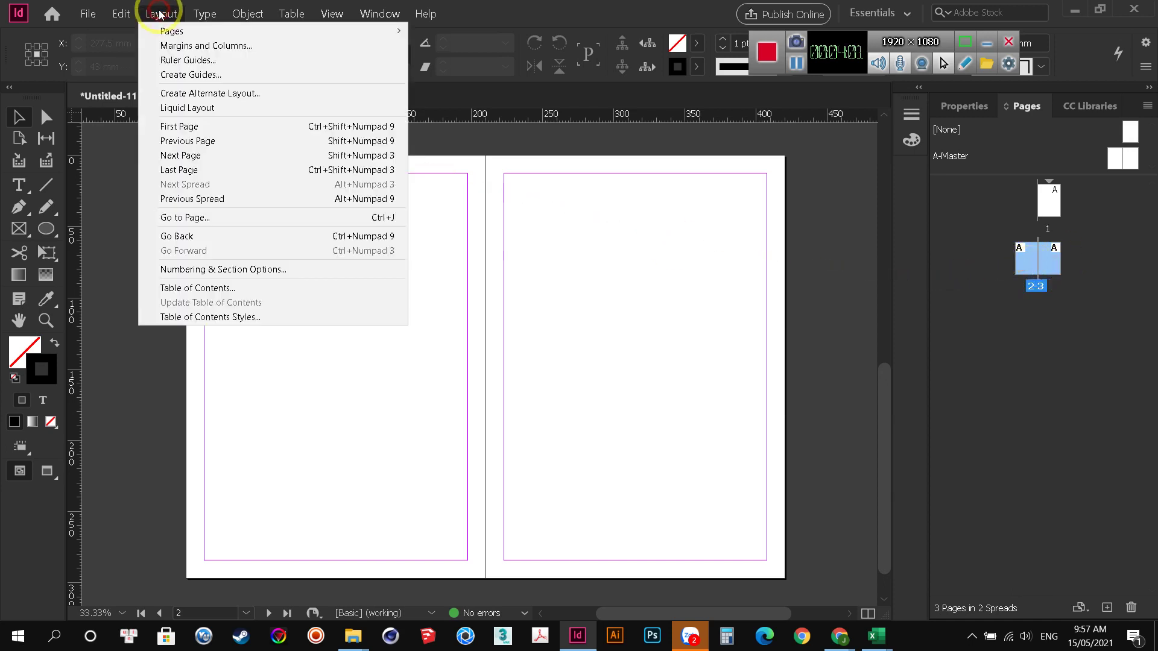
{"action": "left_click", "coordinate": [199, 48]}
{"action": "left_click_drag", "start_coordinate": [782, 99], "coordinate": [795, 72]}
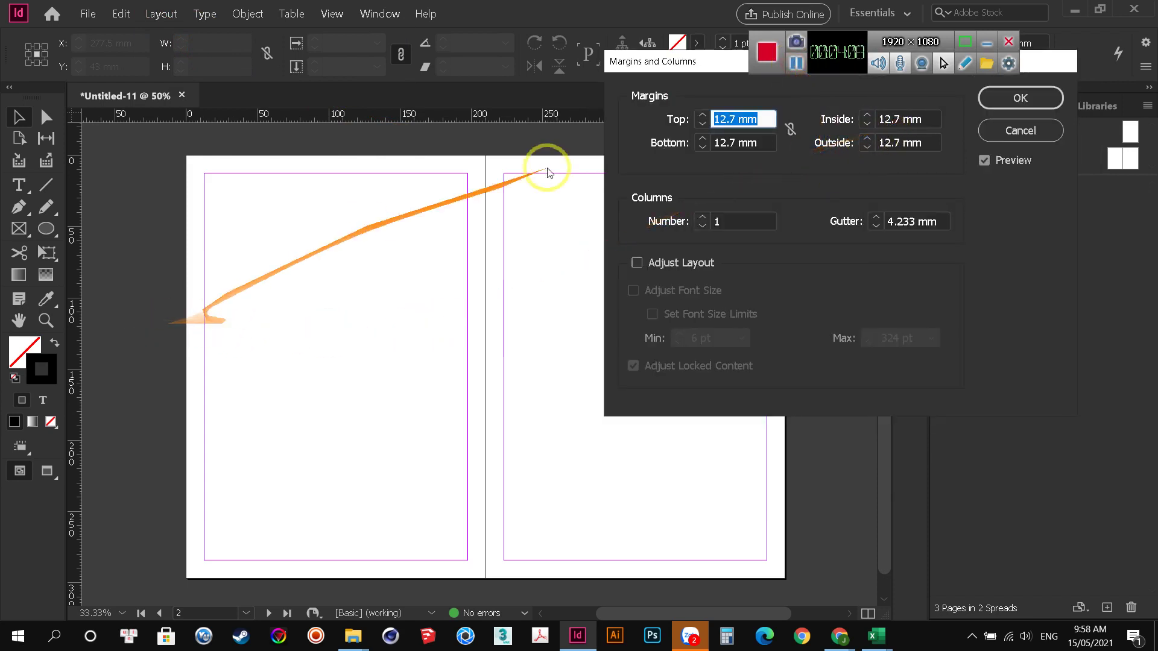
{"action": "double_click", "coordinate": [878, 120]}
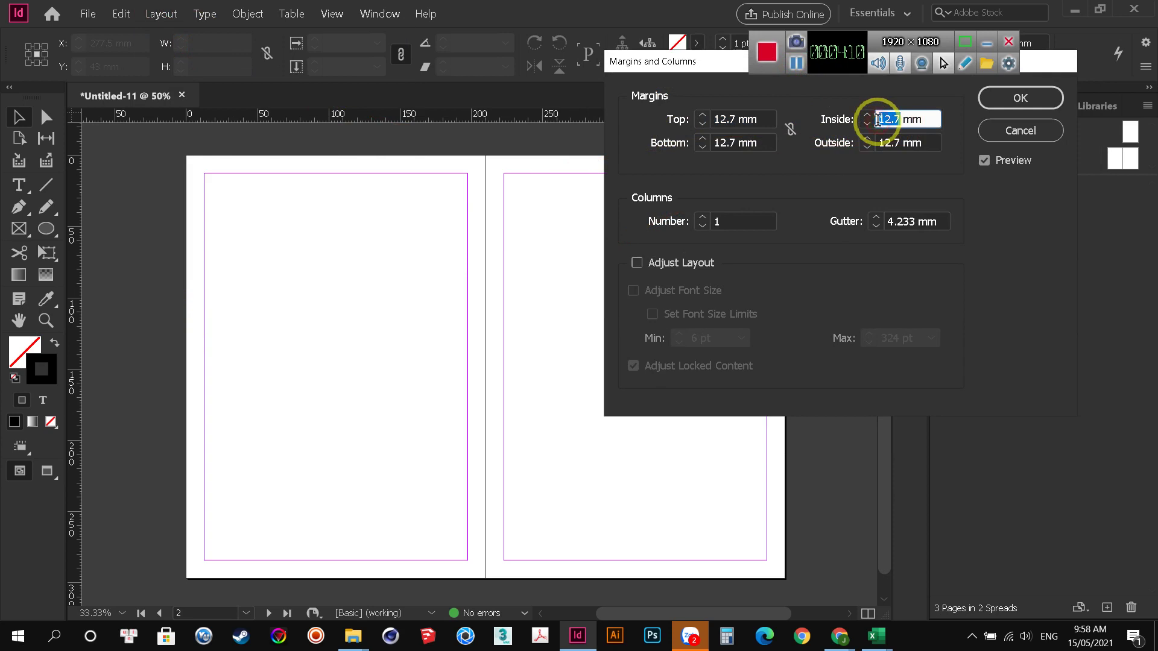
{"action": "type", "text": "15"}
{"action": "key", "text": "Return"}
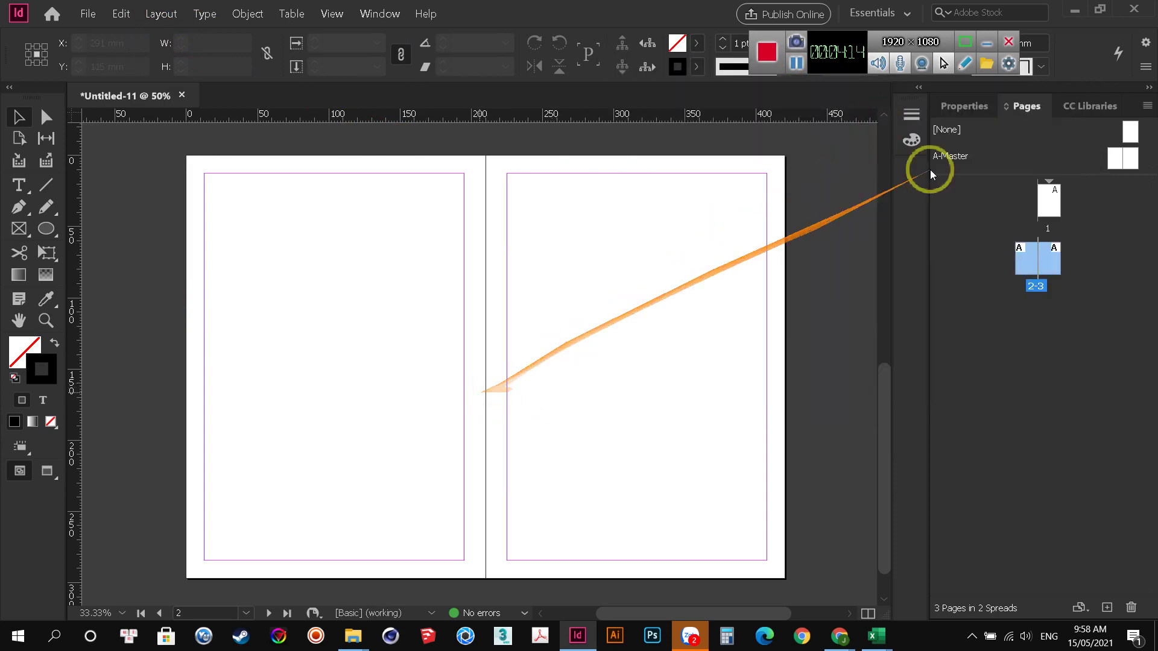
Set the bottom margin of pages 2 and 3 to 15 mm
{"action": "left_click", "coordinate": [159, 13]}
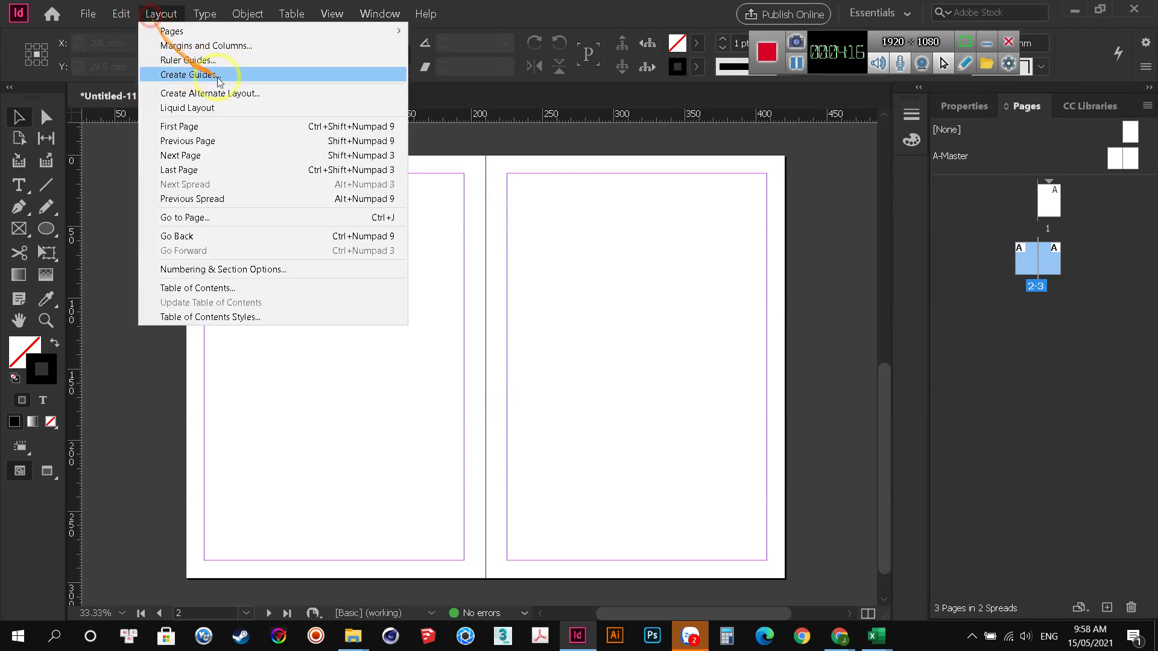
{"action": "left_click", "coordinate": [280, 46]}
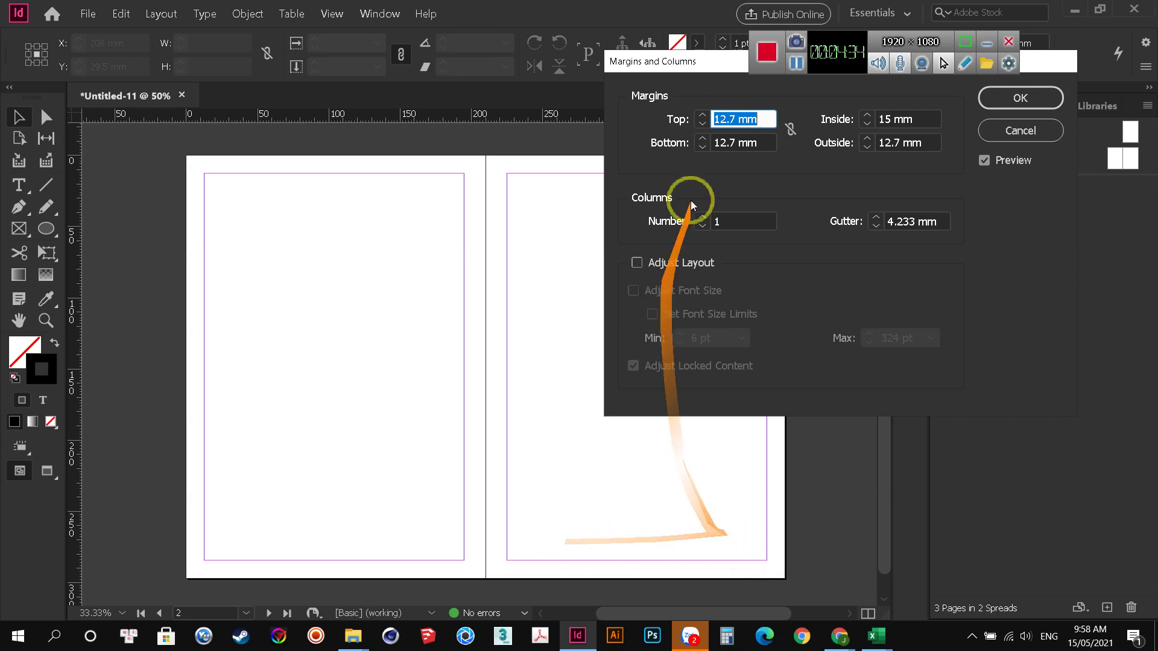
{"action": "left_click_drag", "start_coordinate": [762, 144], "coordinate": [688, 173]}
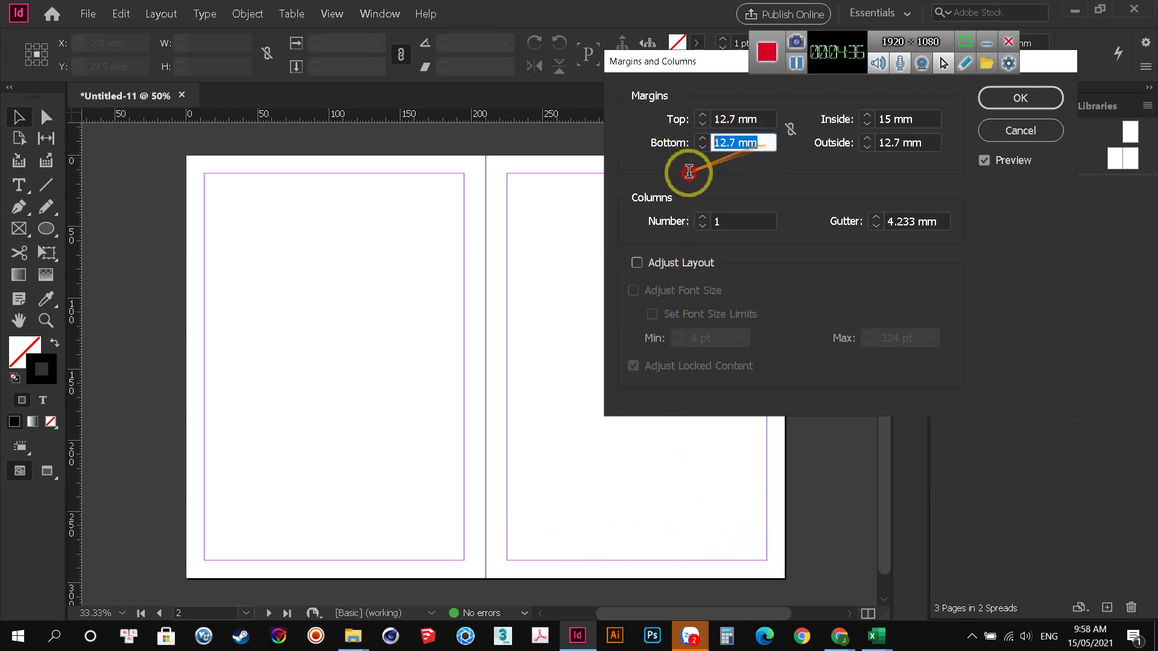
{"action": "key", "text": "BackSpace"}
{"action": "type", "text": "15"}
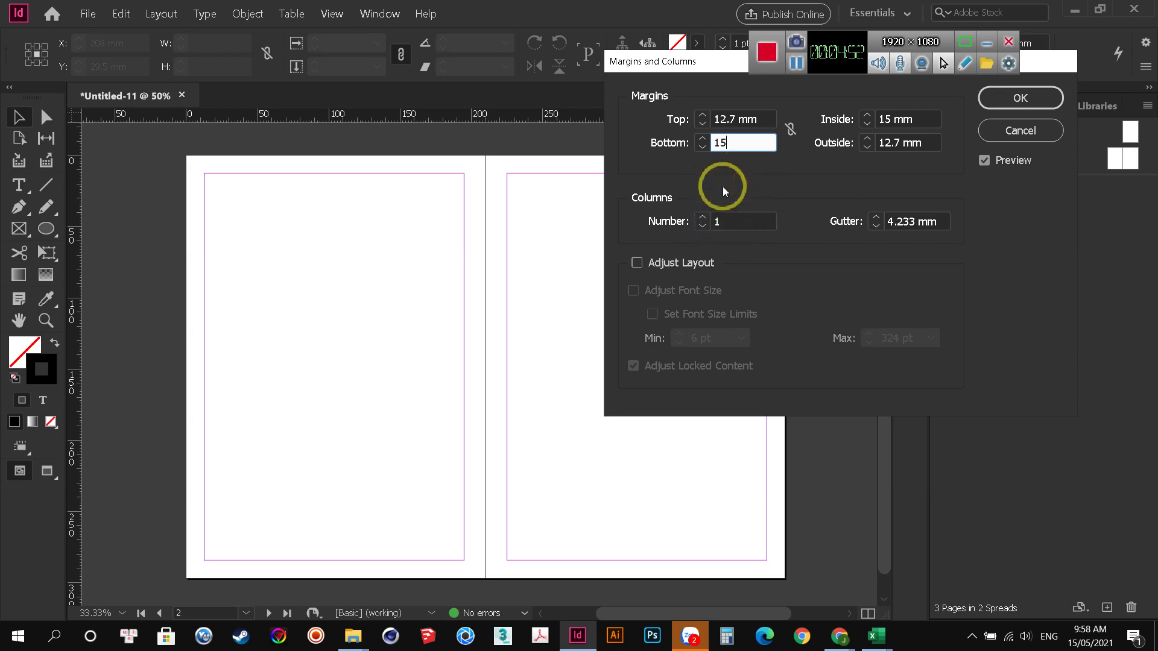
{"action": "left_click", "coordinate": [1019, 98]}
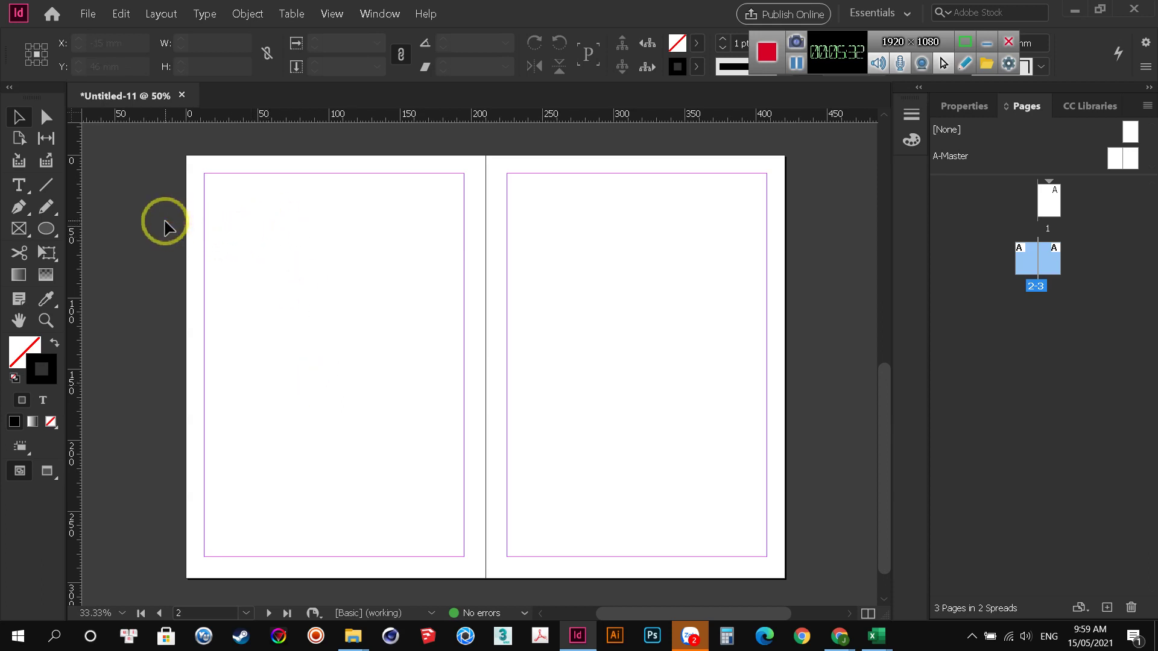
Draw a text frame about 182 by 269 mm that fills the margin area of page 2
{"action": "left_click", "coordinate": [19, 185]}
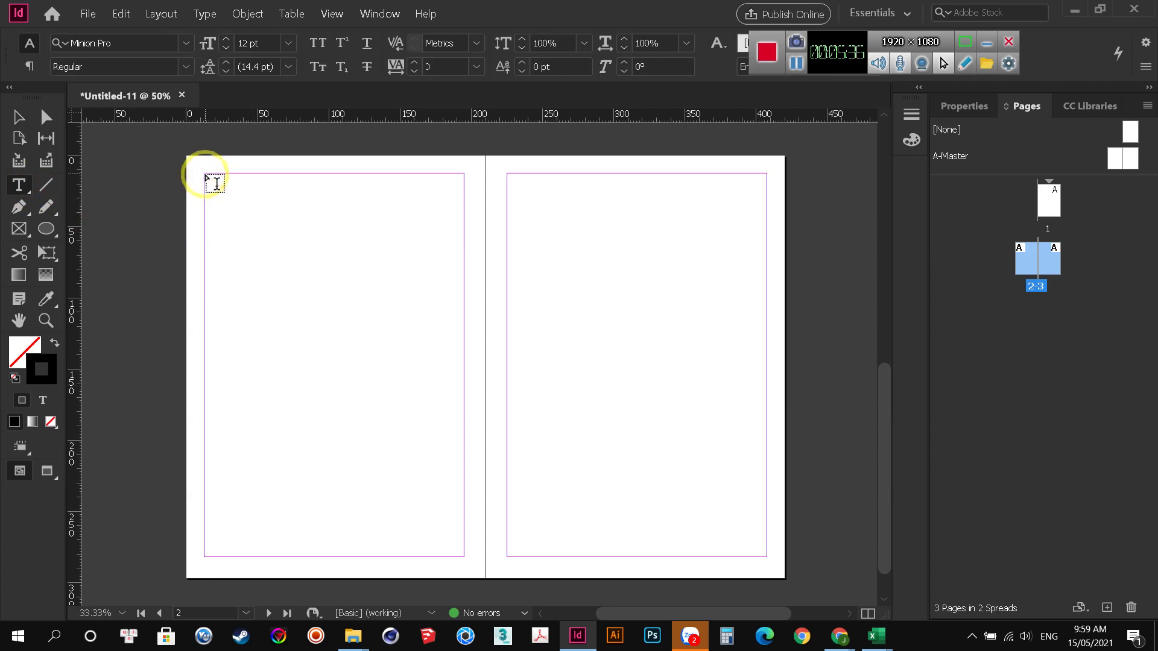
{"action": "left_click_drag", "start_coordinate": [247, 252], "coordinate": [464, 556]}
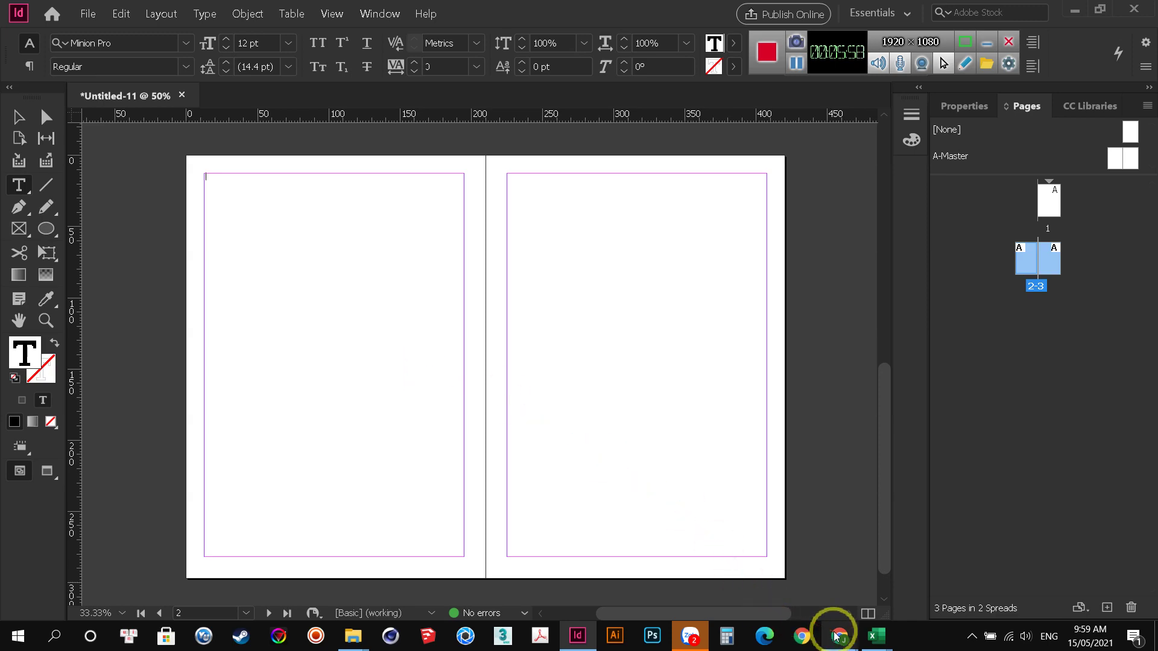
Switch to Chrome and copy the lipsum.com text from "What is Lorem Ipsum?" through the "Where can I get some?" section
{"action": "mouse_move", "coordinate": [838, 634]}
{"action": "left_click", "coordinate": [758, 570]}
{"action": "left_click", "coordinate": [577, 13]}
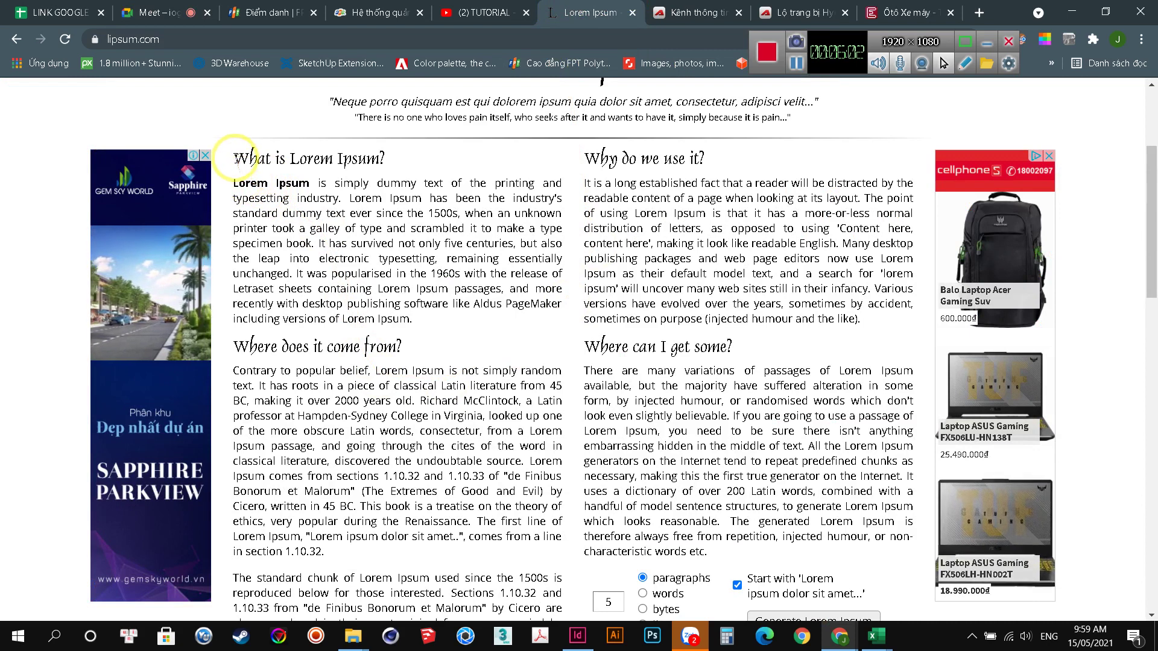
{"action": "left_click", "coordinate": [235, 158]}
{"action": "left_click_drag", "start_coordinate": [235, 158], "coordinate": [714, 567]}
{"action": "right_click", "coordinate": [663, 473]}
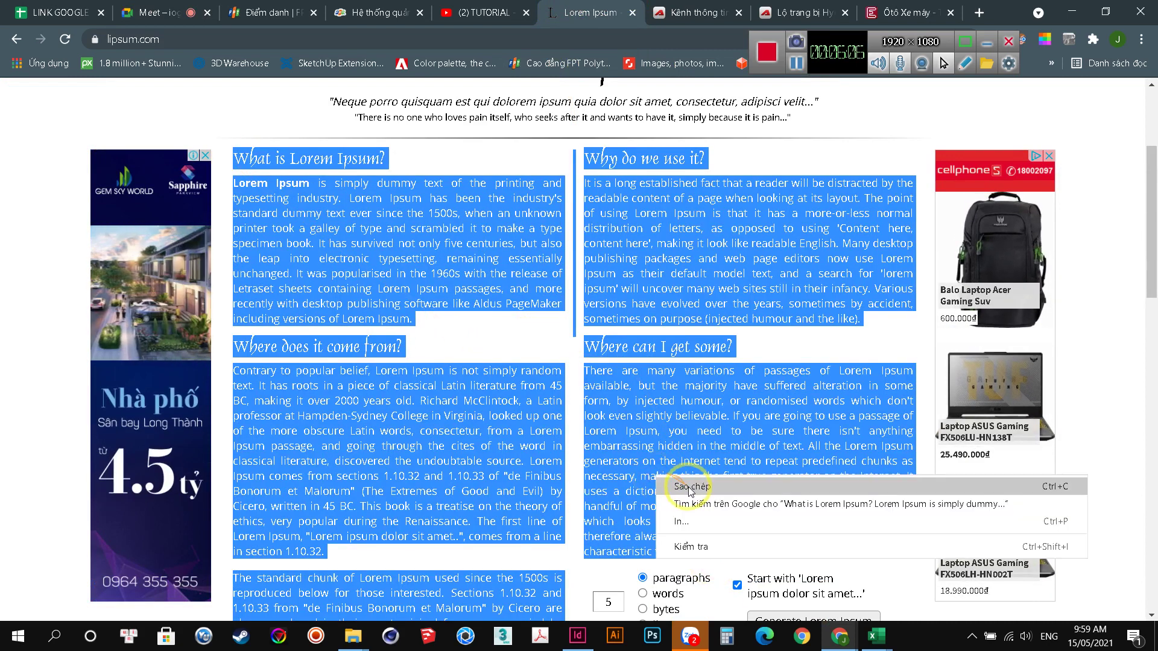
{"action": "left_click", "coordinate": [671, 480]}
Switch back to InDesign and paste the copied Lorem Ipsum text into the text frame on page 2
{"action": "left_click", "coordinate": [579, 634]}
{"action": "left_click", "coordinate": [228, 189]}
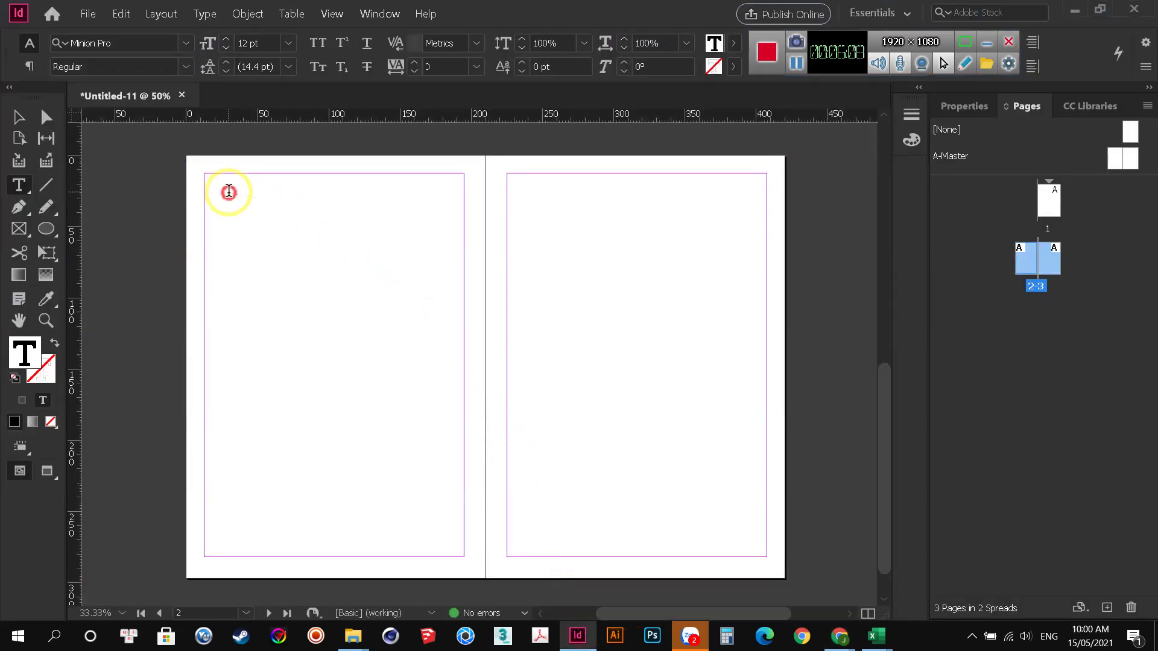
{"action": "key", "text": "ctrl+v"}
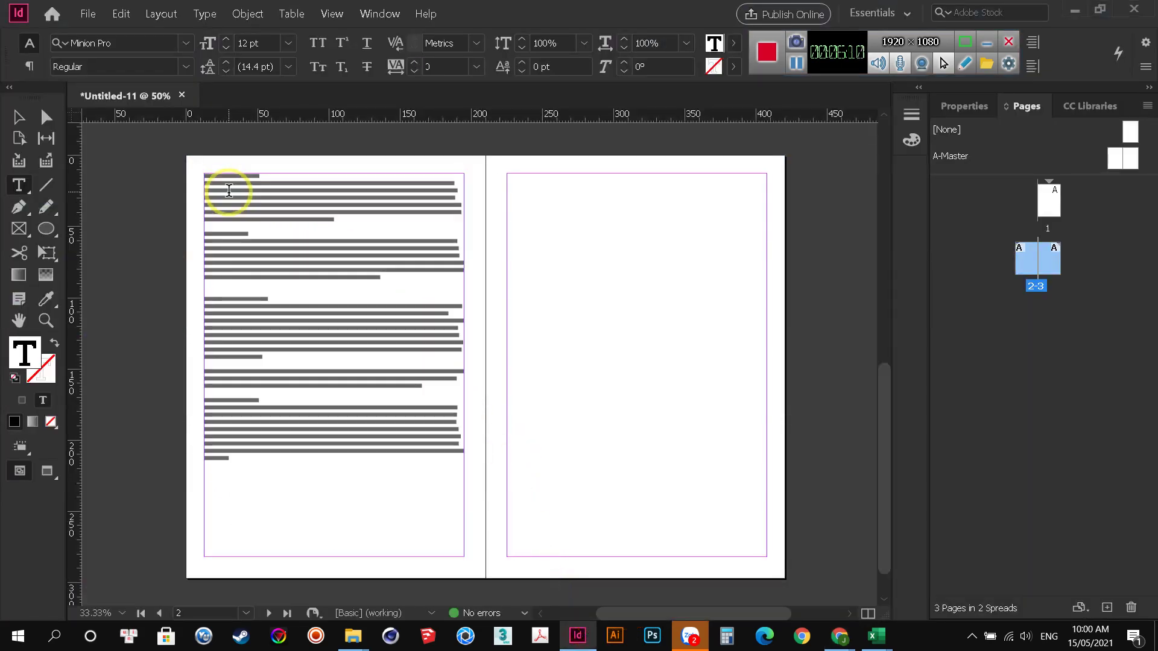
Delete the extra blank line above the heading "Where does it come from?" in the page 2 text
{"action": "left_click", "coordinate": [19, 116]}
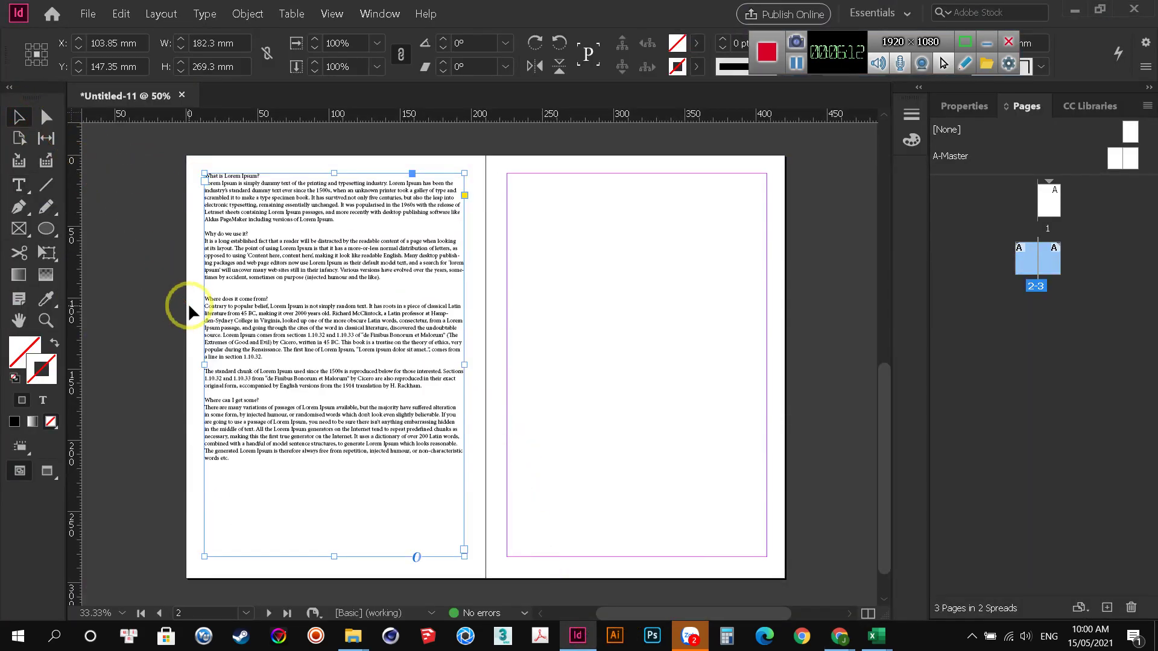
{"action": "key", "text": "ctrl+="}
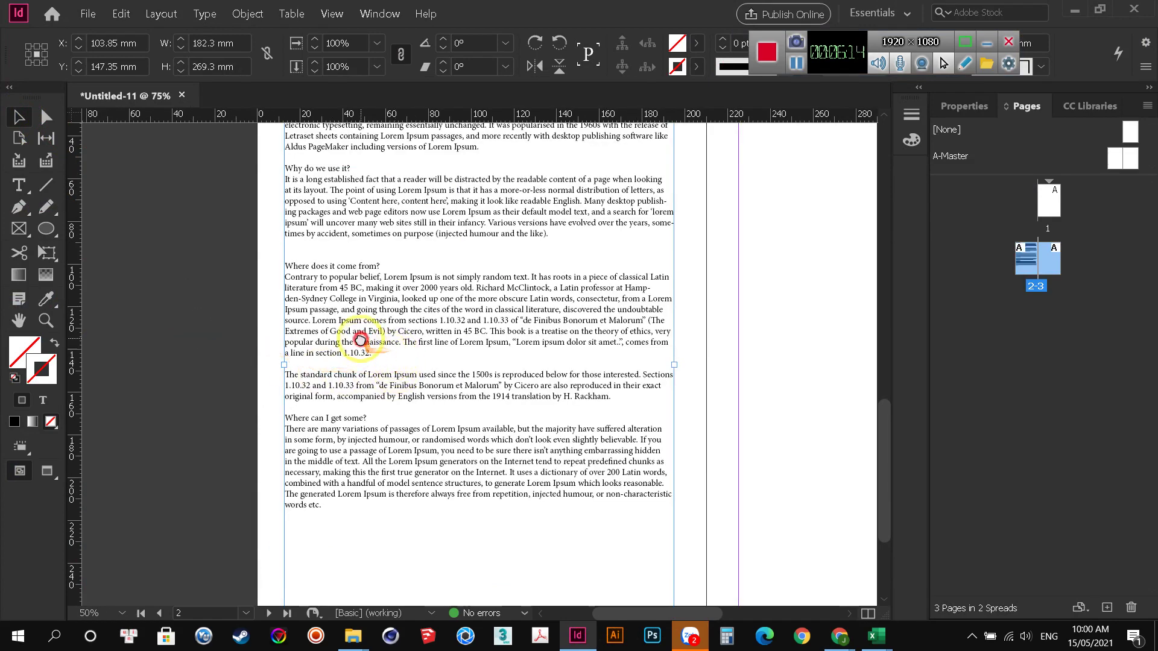
{"action": "left_click_drag", "start_coordinate": [365, 350], "coordinate": [320, 435]}
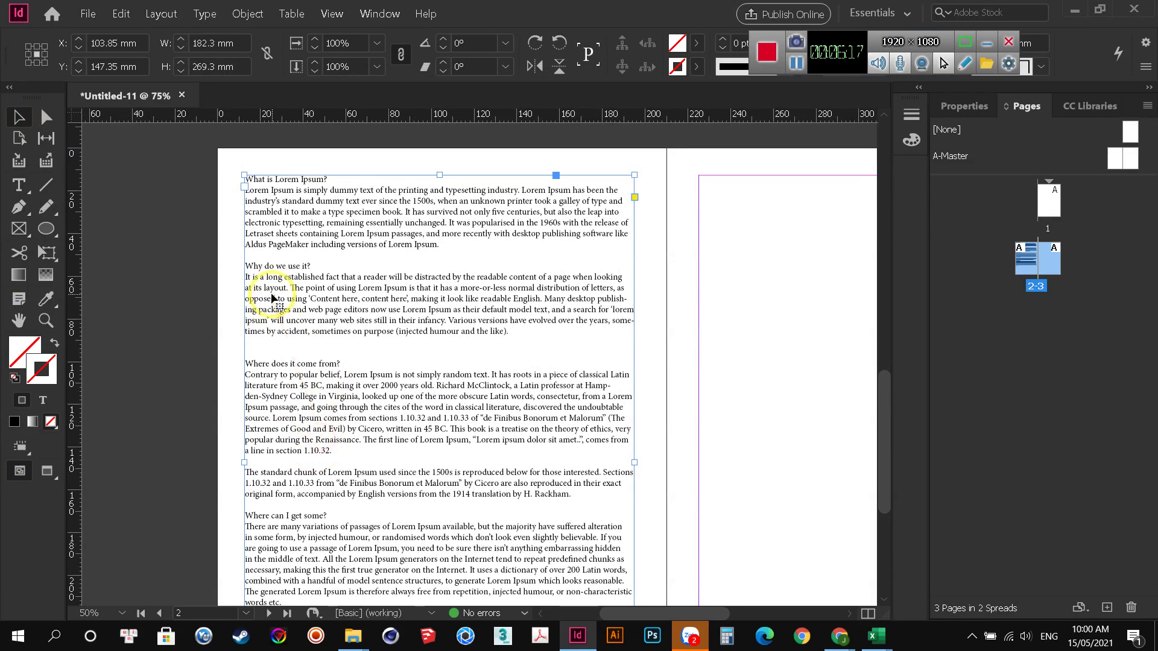
{"action": "double_click", "coordinate": [245, 363]}
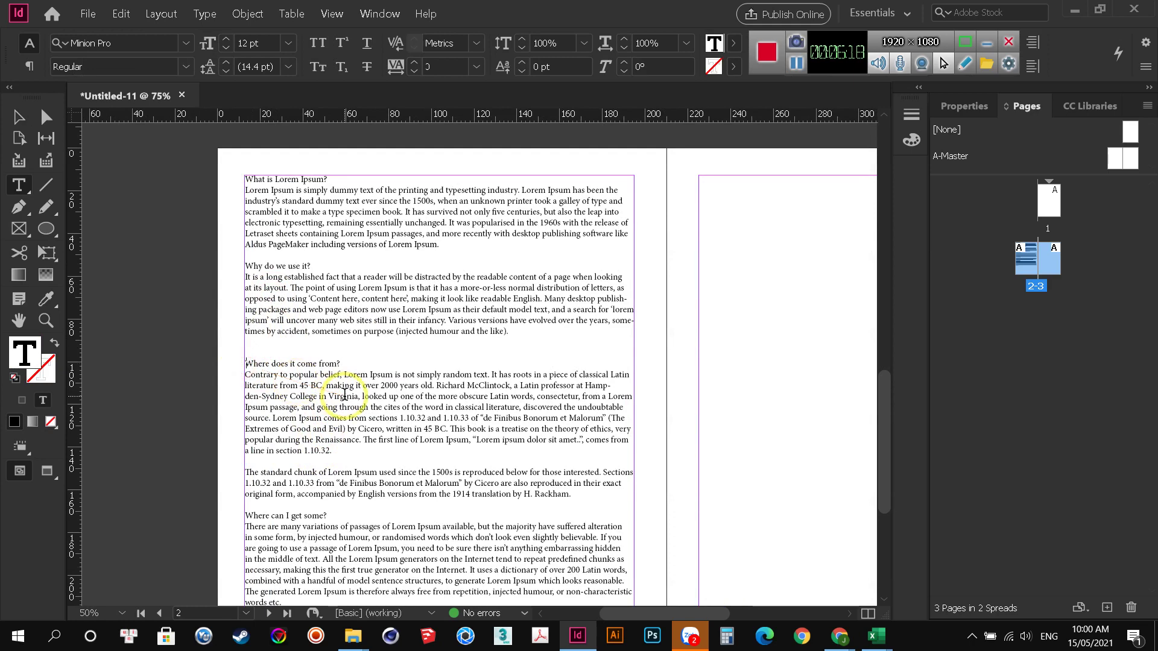
{"action": "key", "text": "BackSpace"}
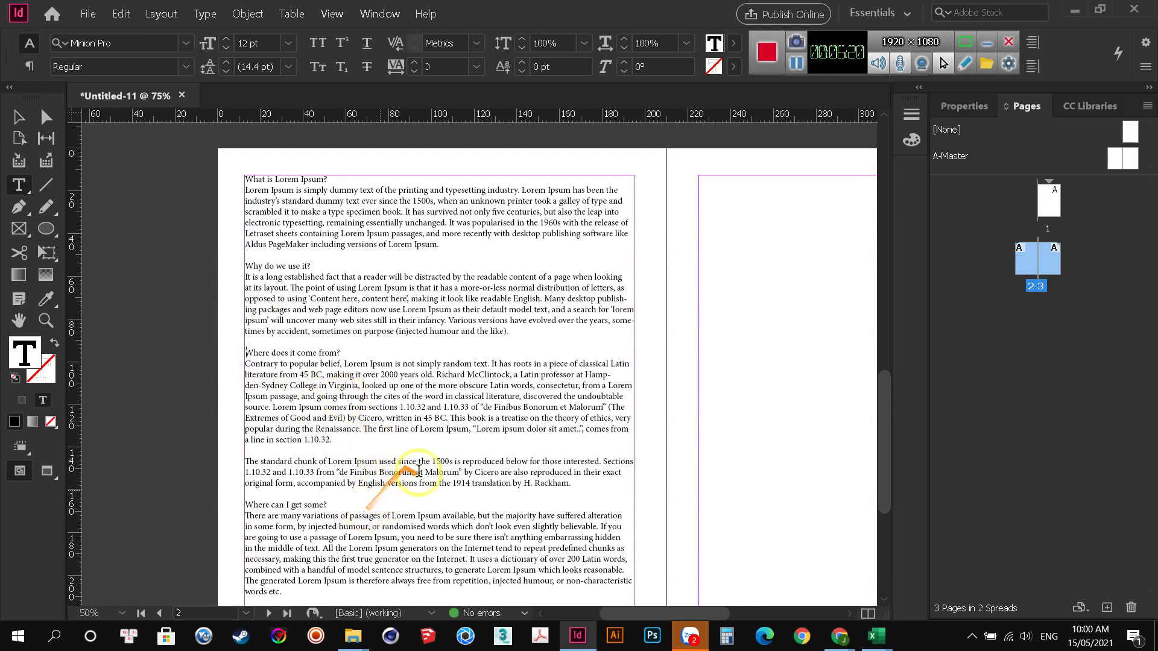
Justify all the text in the page 2 frame with the last line aligned left
{"action": "left_click", "coordinate": [18, 117]}
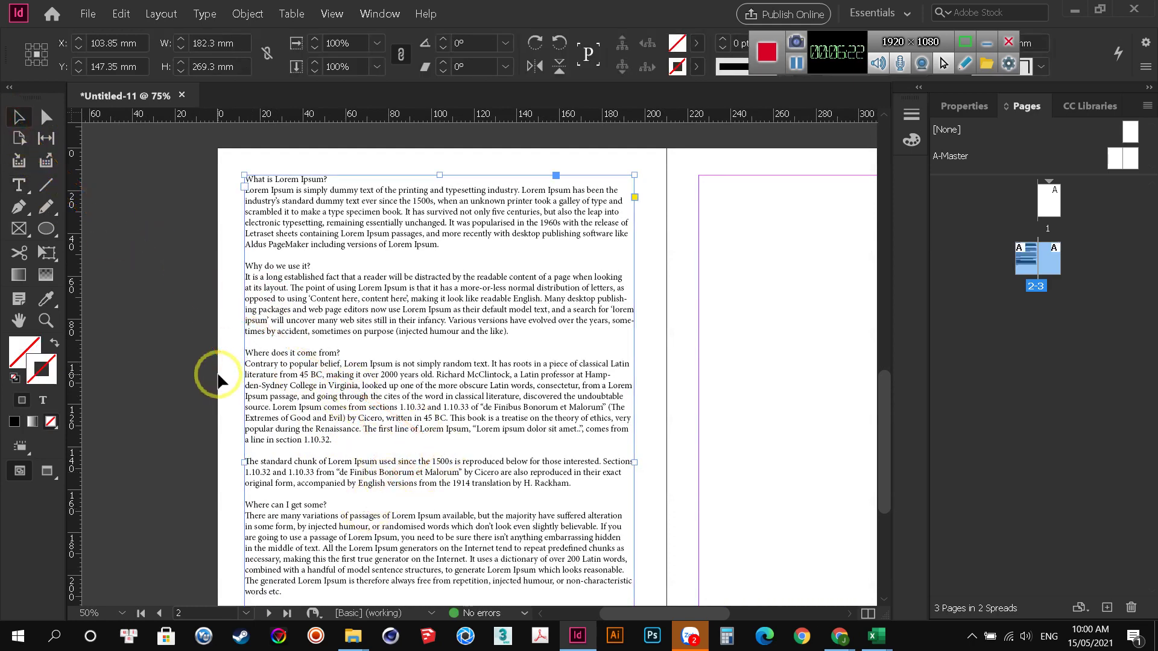
{"action": "key", "text": "ctrl+minus"}
{"action": "left_click_drag", "start_coordinate": [465, 387], "coordinate": [344, 400]}
{"action": "mouse_move", "coordinate": [332, 344]}
{"action": "left_mouse_down"}
{"action": "mouse_move", "coordinate": [330, 323]}
{"action": "mouse_move", "coordinate": [318, 328]}
{"action": "left_mouse_up"}
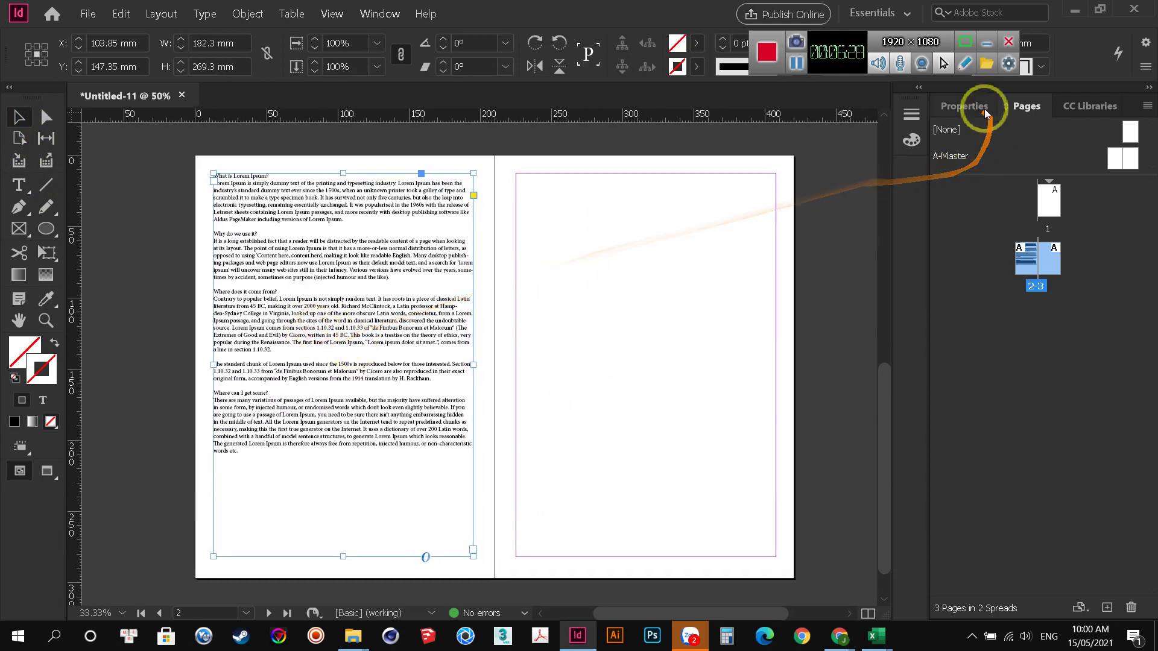
{"action": "left_click", "coordinate": [964, 106]}
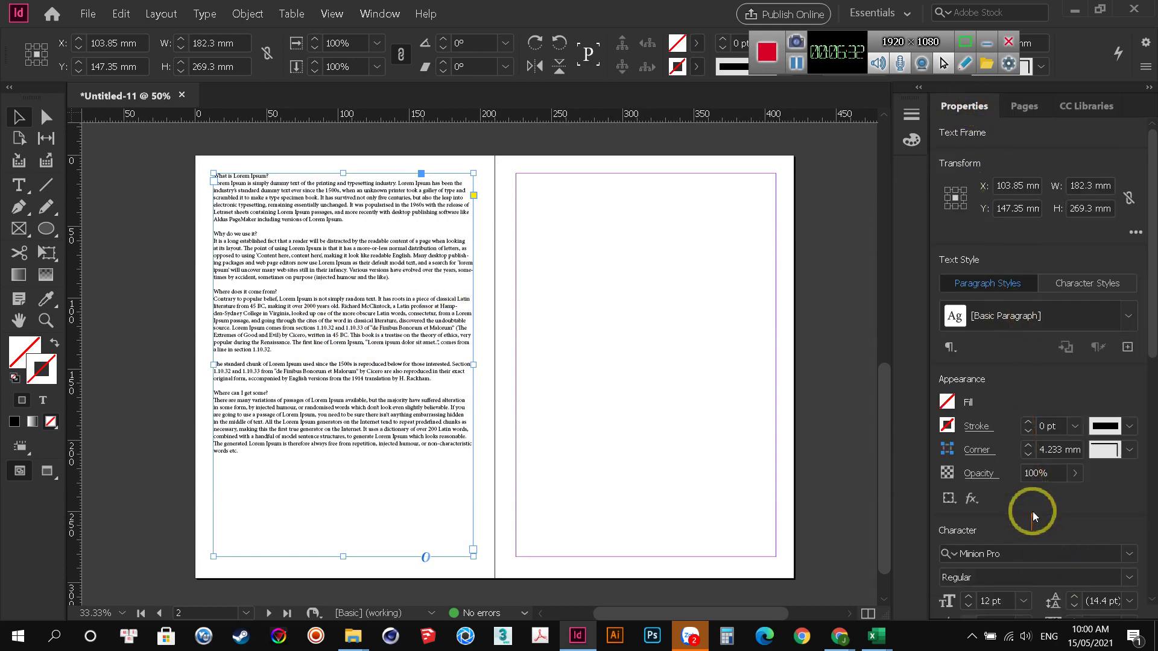
{"action": "scroll", "coordinate": [1034, 508], "scroll_direction": "down", "scroll_amount": 6}
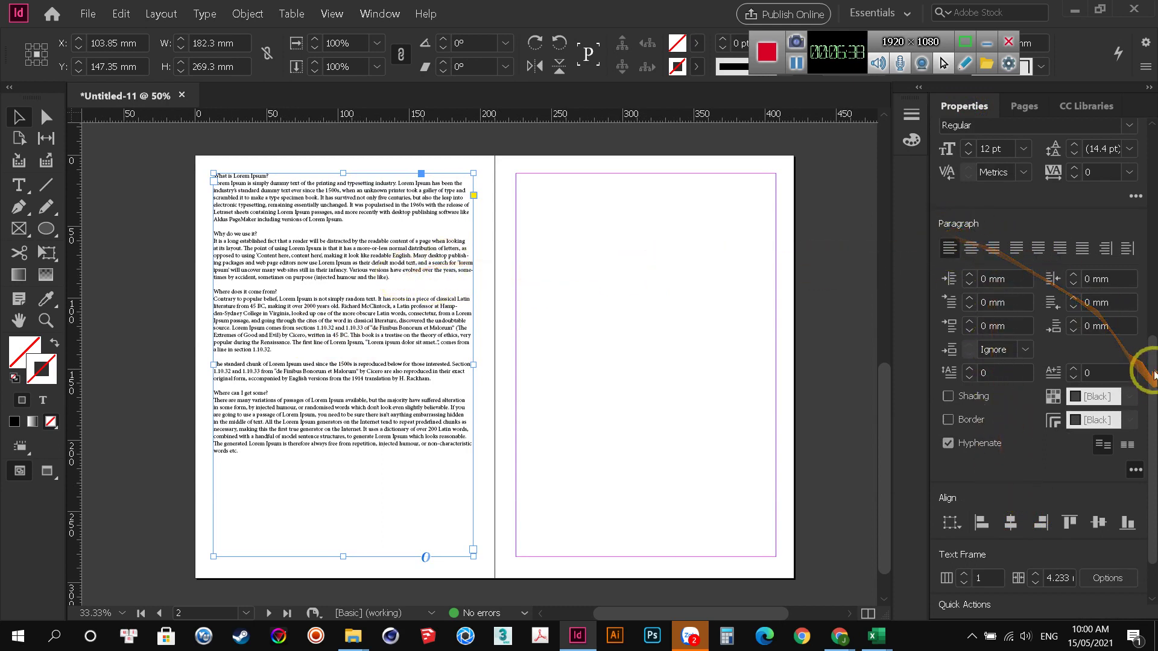
{"action": "left_click", "coordinate": [1016, 253]}
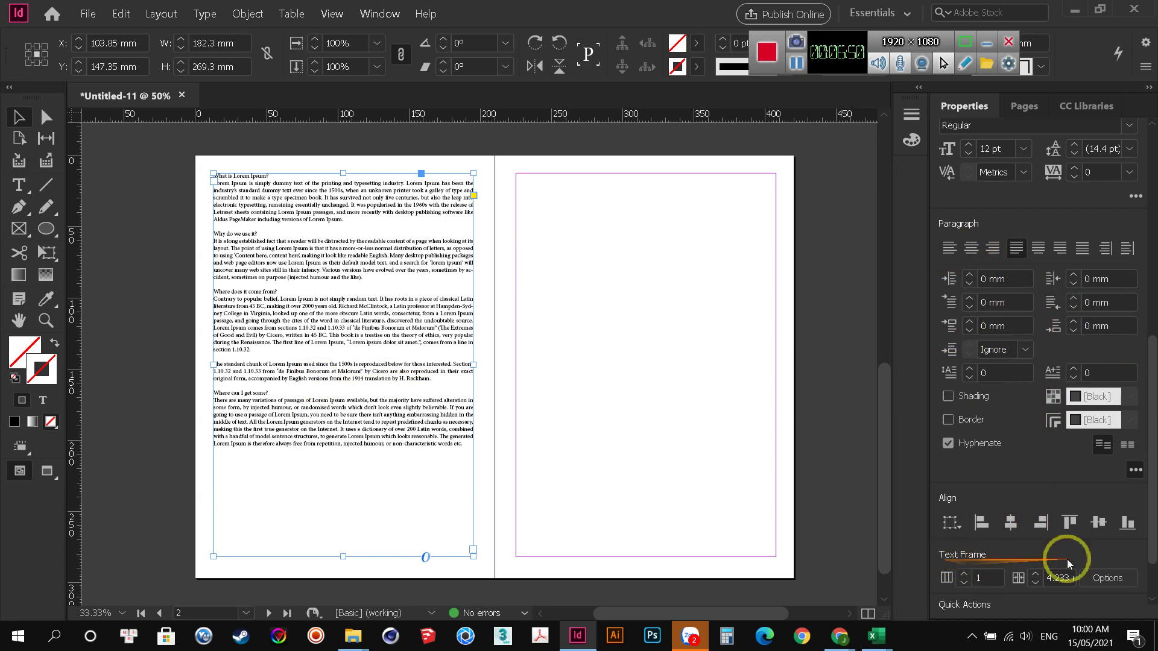
Split the page 2 text frame into 3 columns with a 6 mm gutter
{"action": "scroll", "coordinate": [1116, 568], "scroll_direction": "down", "scroll_amount": 1}
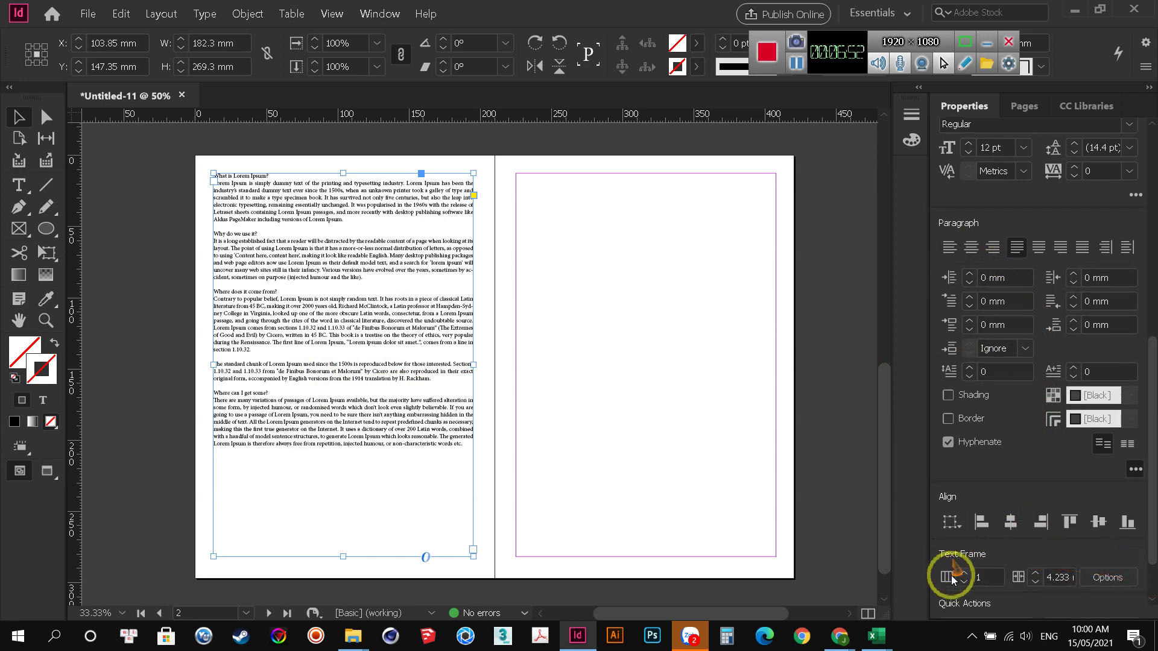
{"action": "left_click", "coordinate": [964, 575]}
{"action": "left_click", "coordinate": [964, 574]}
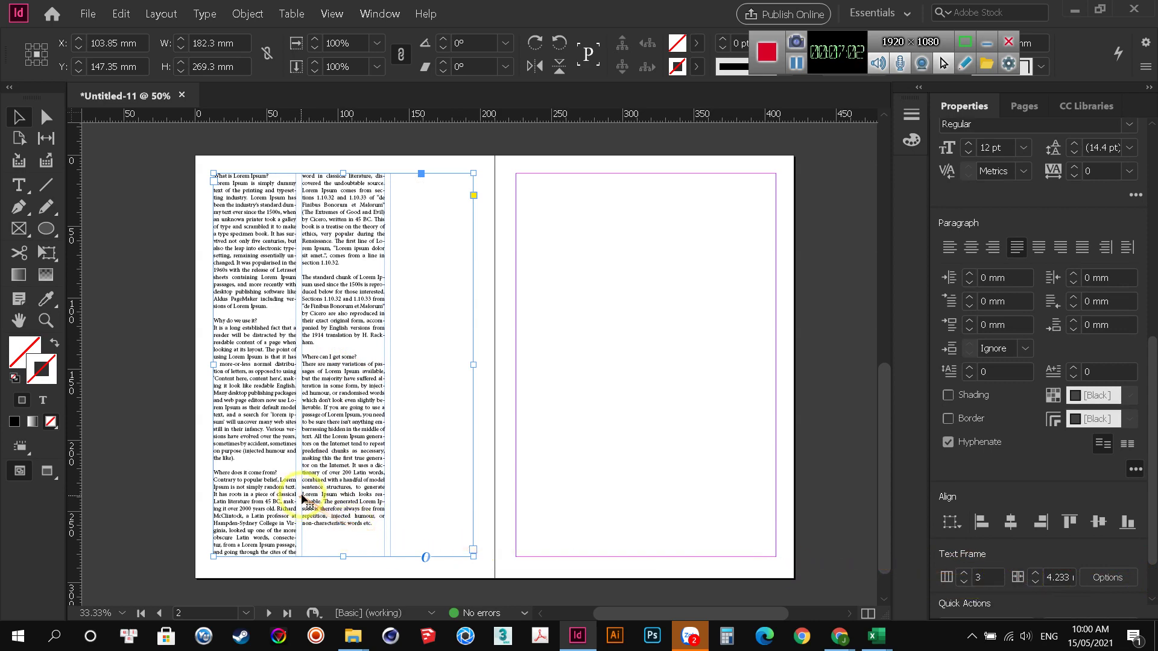
{"action": "left_click", "coordinate": [1035, 574]}
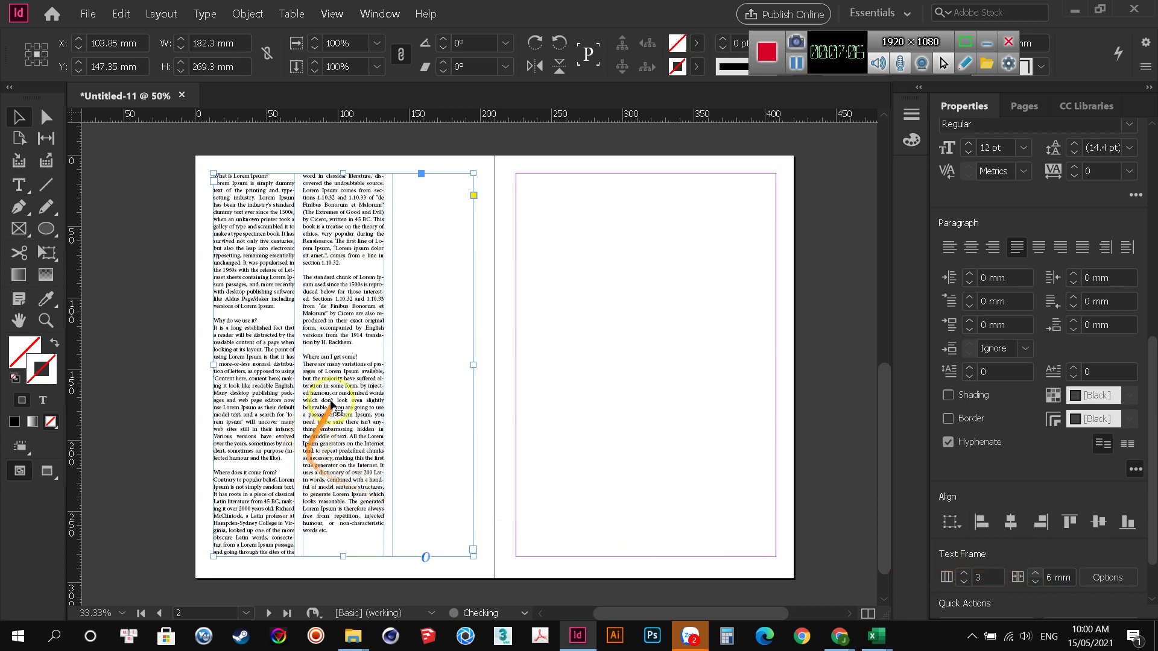